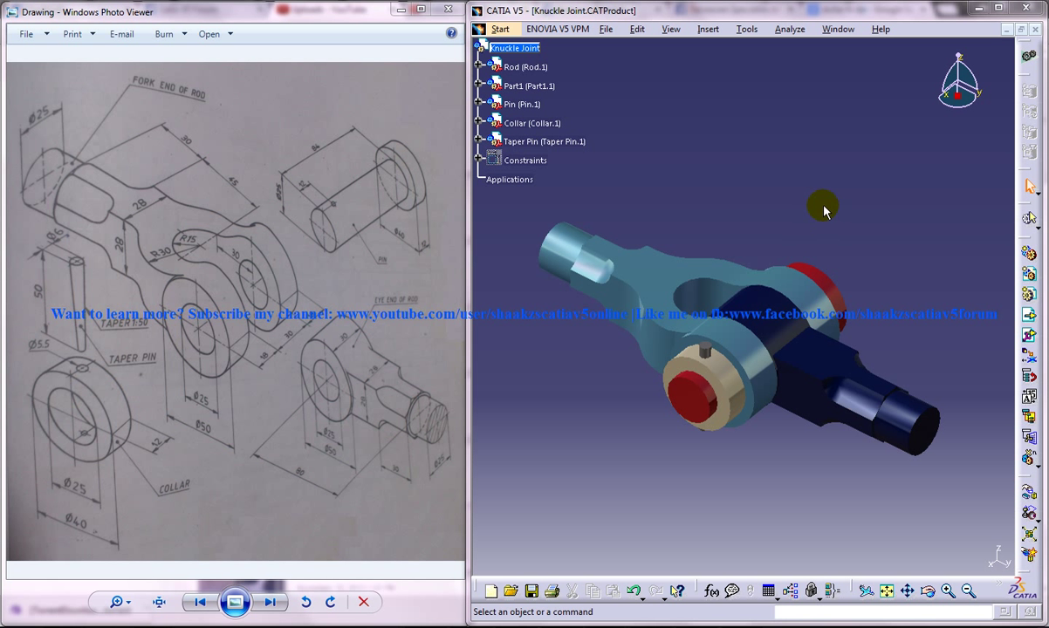
- Create a new part named "Eye End of the Rod - Knucke Joint" in the Part Design workbench
middle_drag(781, 209, 777, 243)
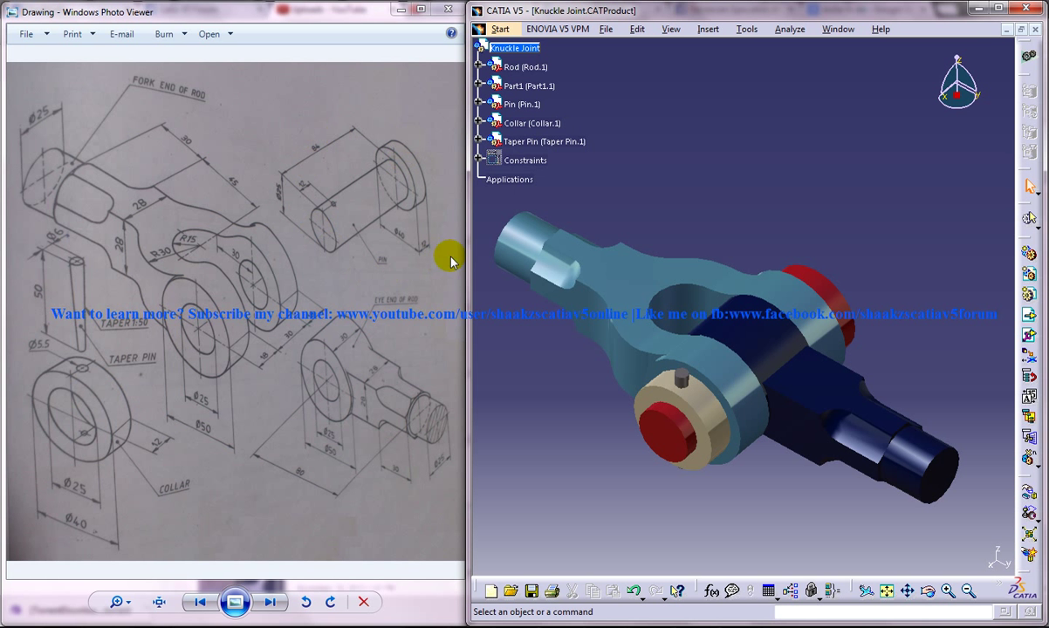
click(500, 29)
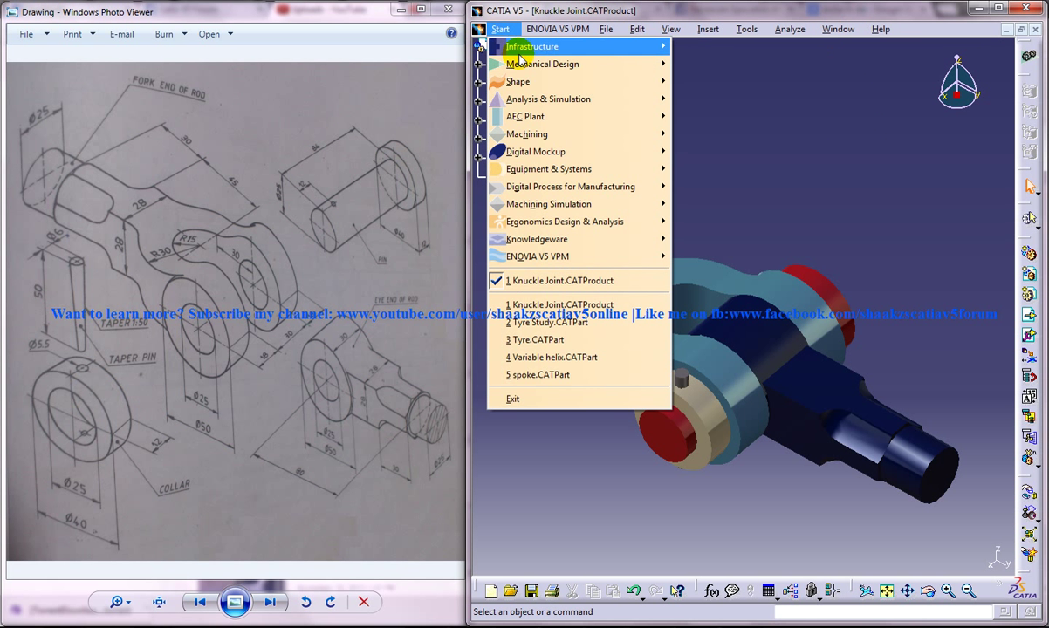
mouse_move(534, 63)
click(698, 64)
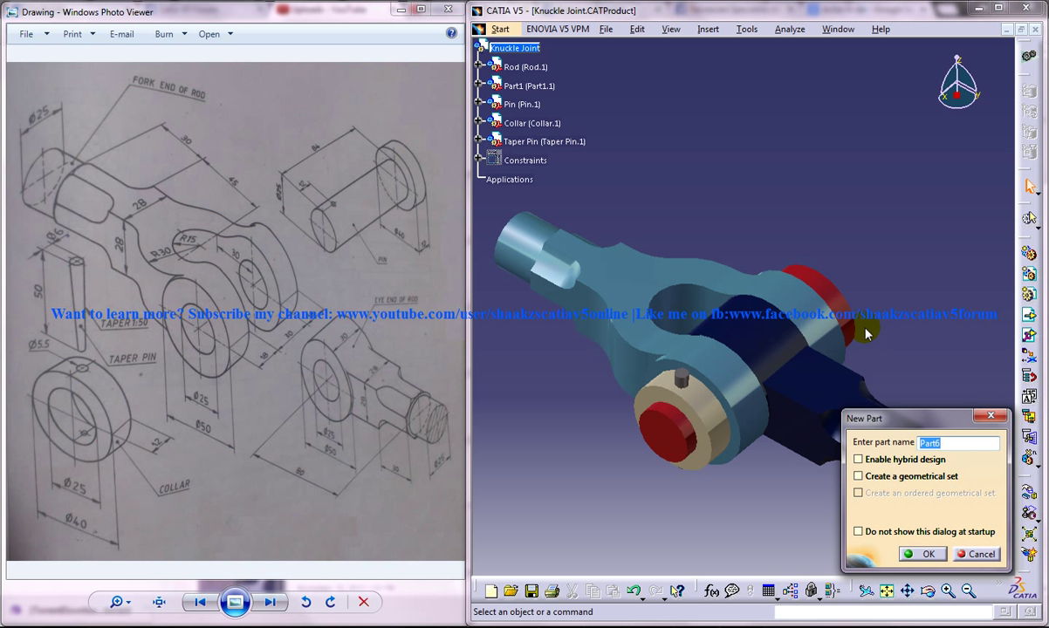
text(Eywe)
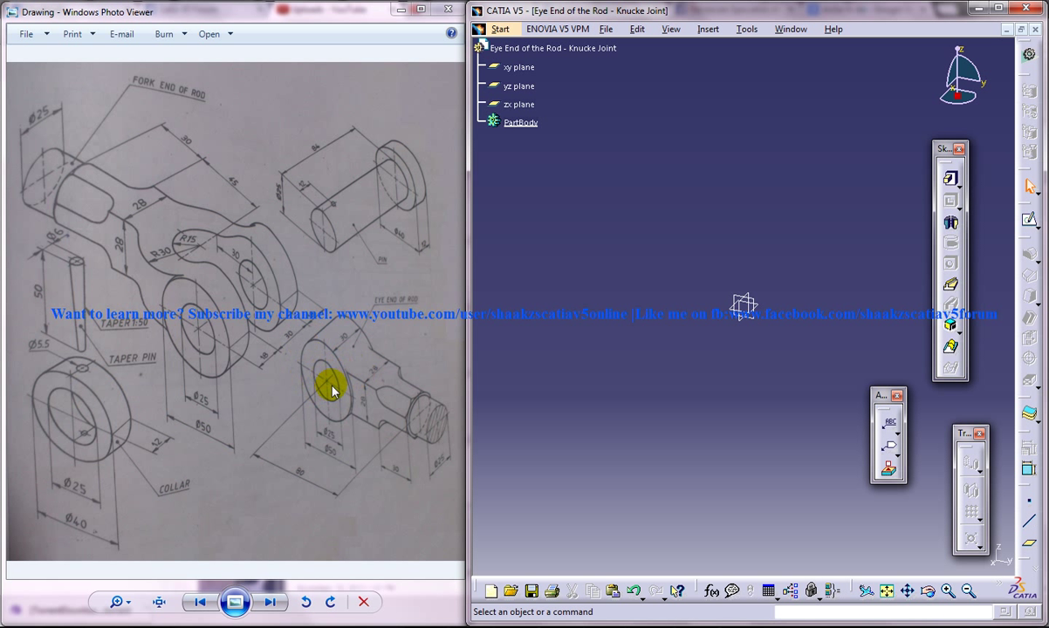
- Sketch two concentric circles centred on the origin of the yz plane, the outer one about 46 mm in diameter
click(1029, 221)
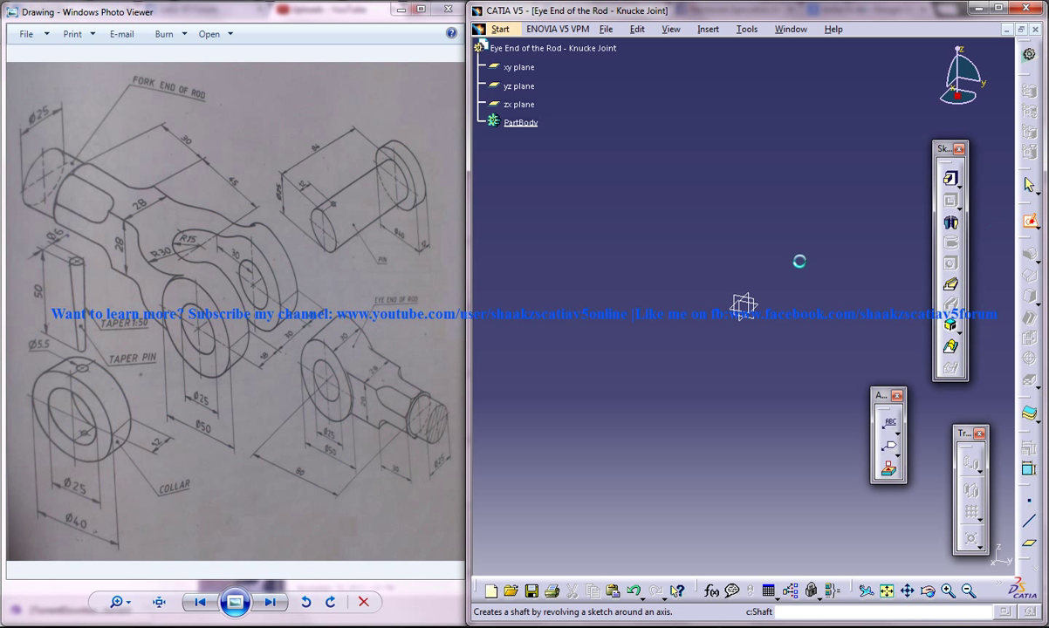
click(755, 322)
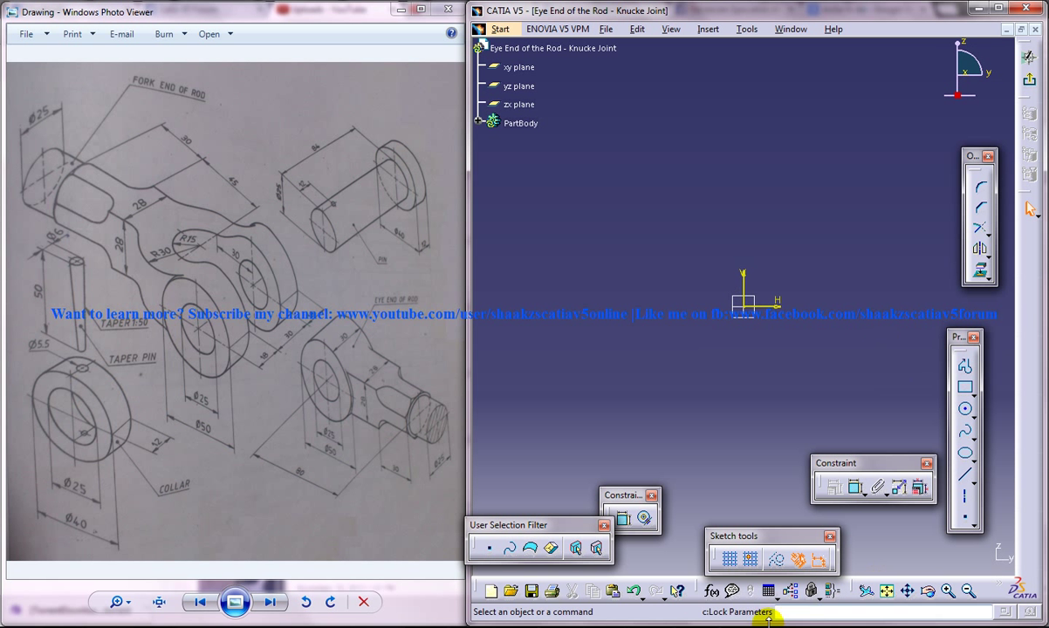
click(965, 408)
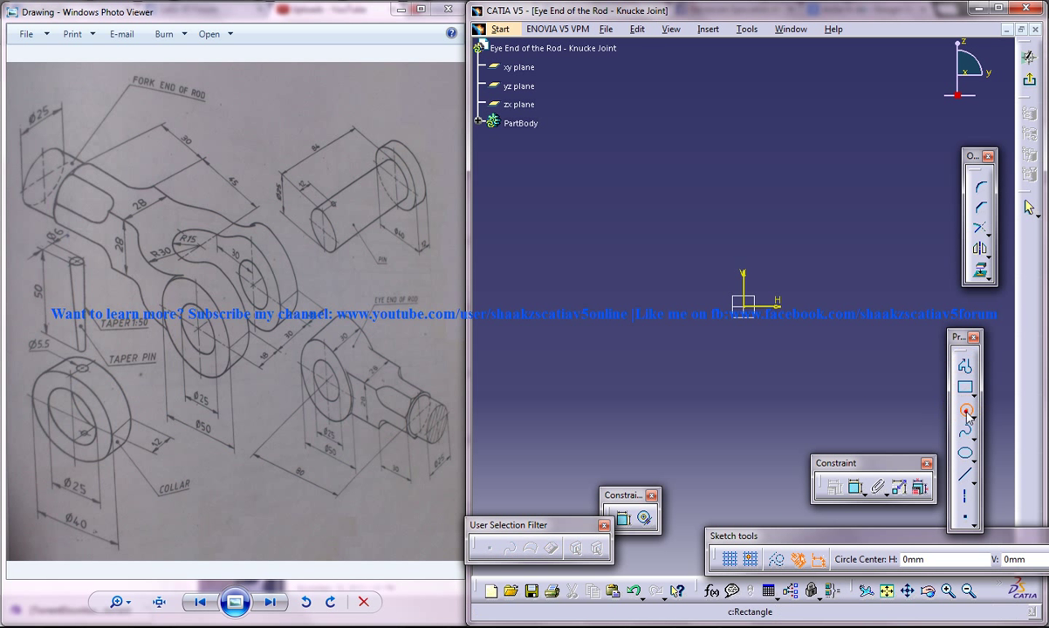
click(745, 305)
click(761, 293)
click(745, 305)
click(771, 262)
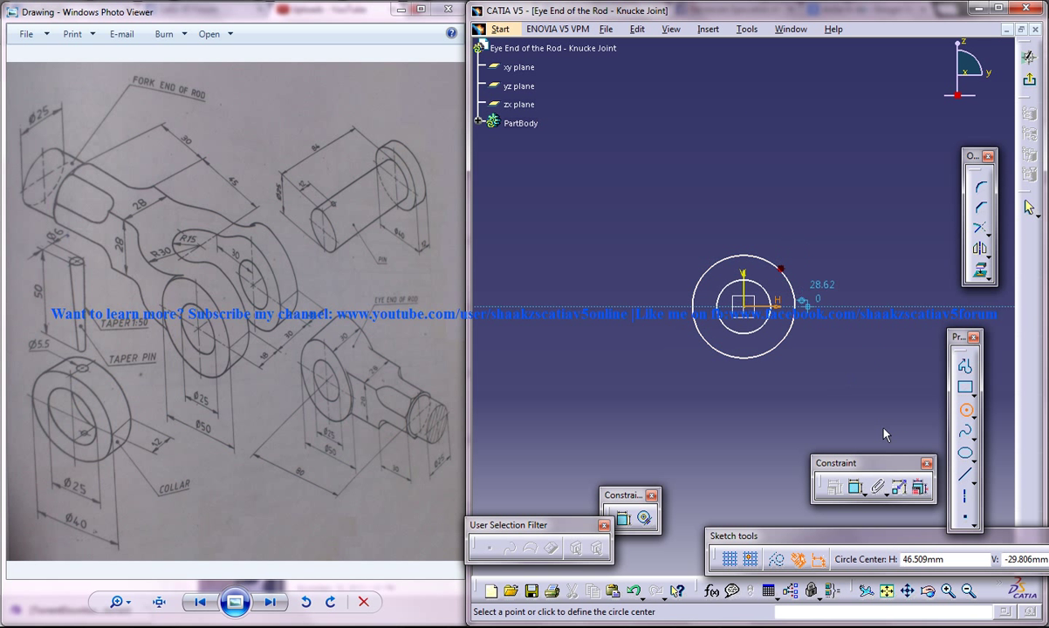
- Constrain the inner circle's diameter to 25 mm and the outer circle's diameter to 50 mm
click(856, 487)
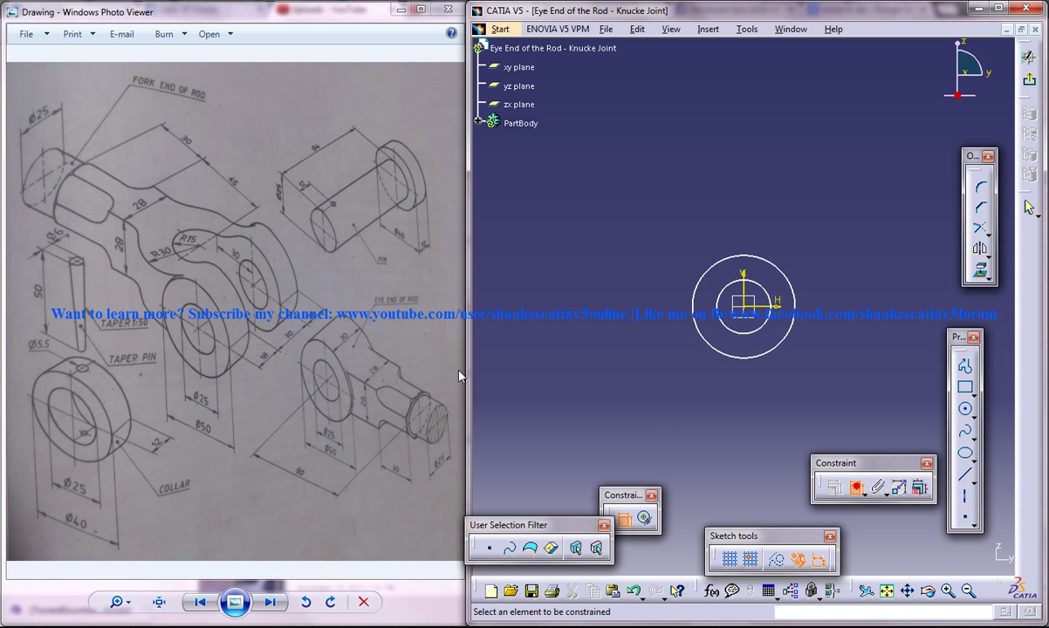
click(767, 291)
double_click(834, 231)
text(25mm)
key(Return)
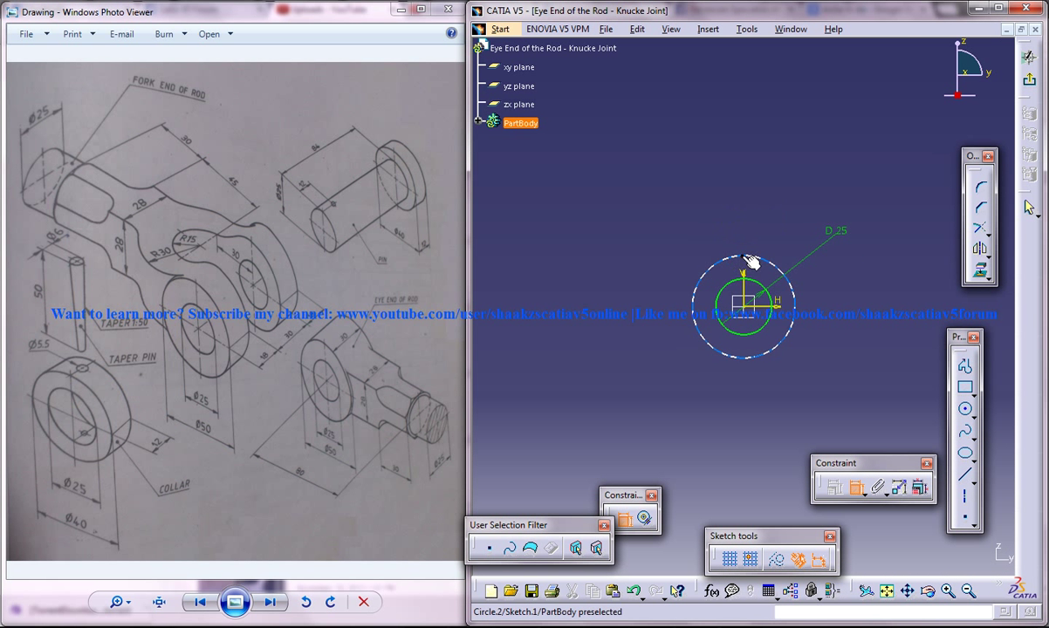
double_click(664, 237)
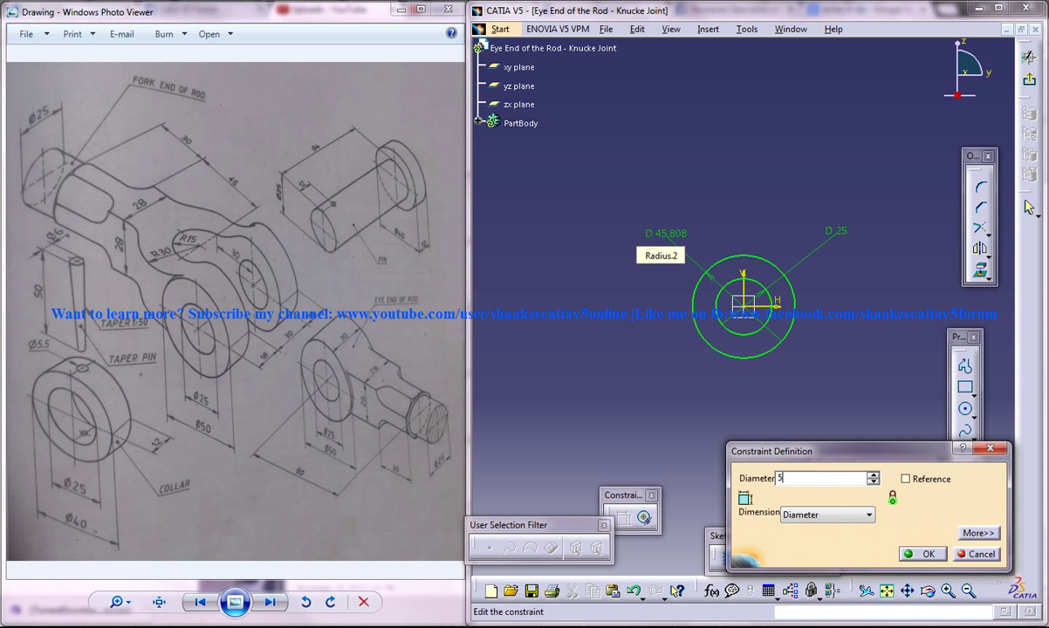
text(50)
key(Return)
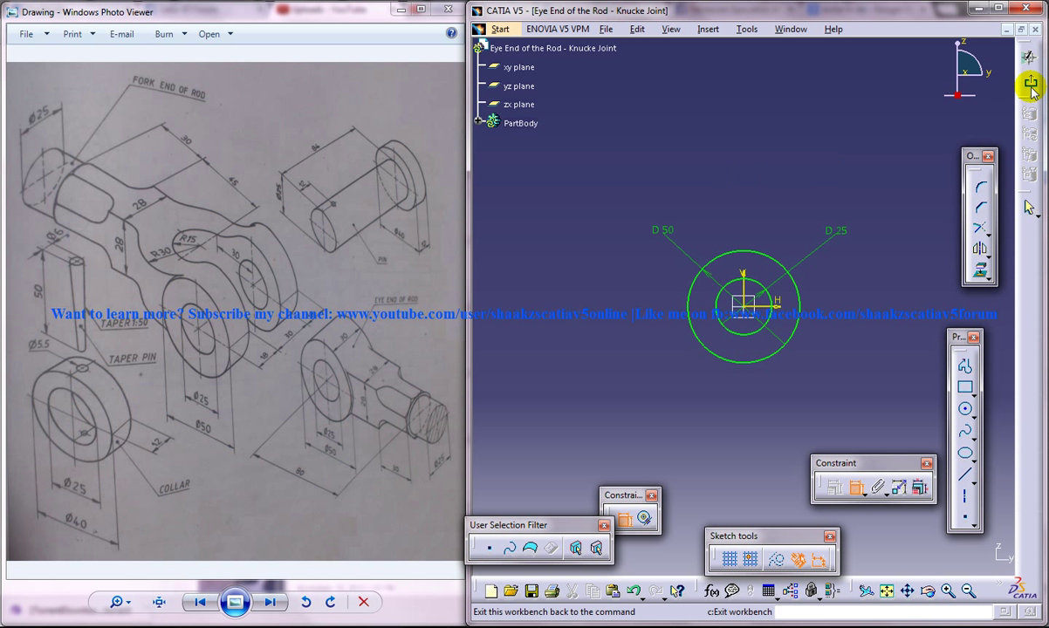
- Exit the sketch and pad the ring profile 15 mm with mirrored extent
click(1031, 84)
click(950, 201)
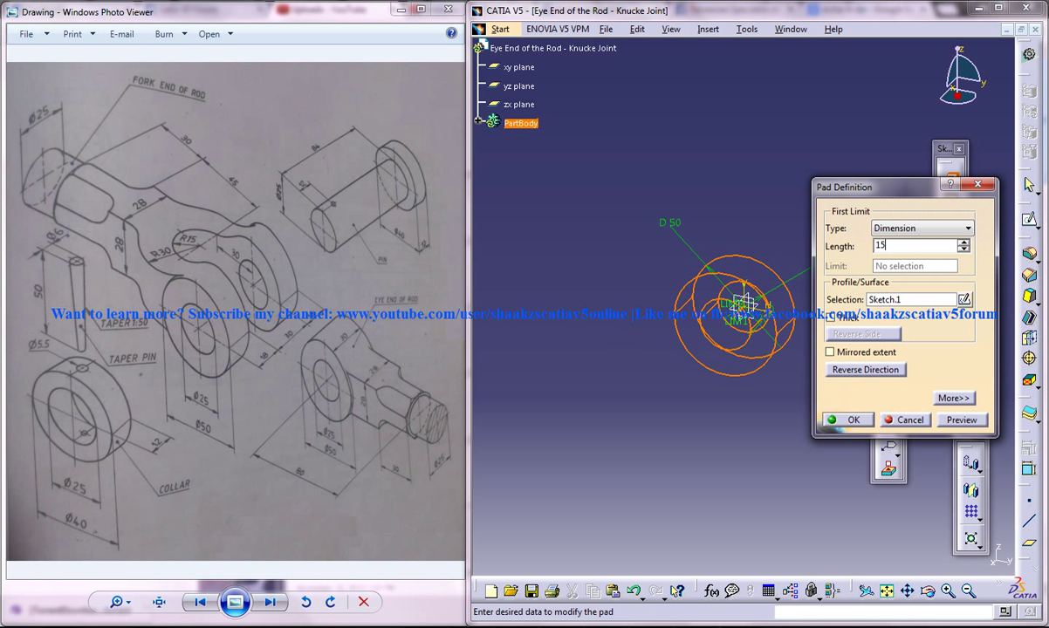
click(830, 352)
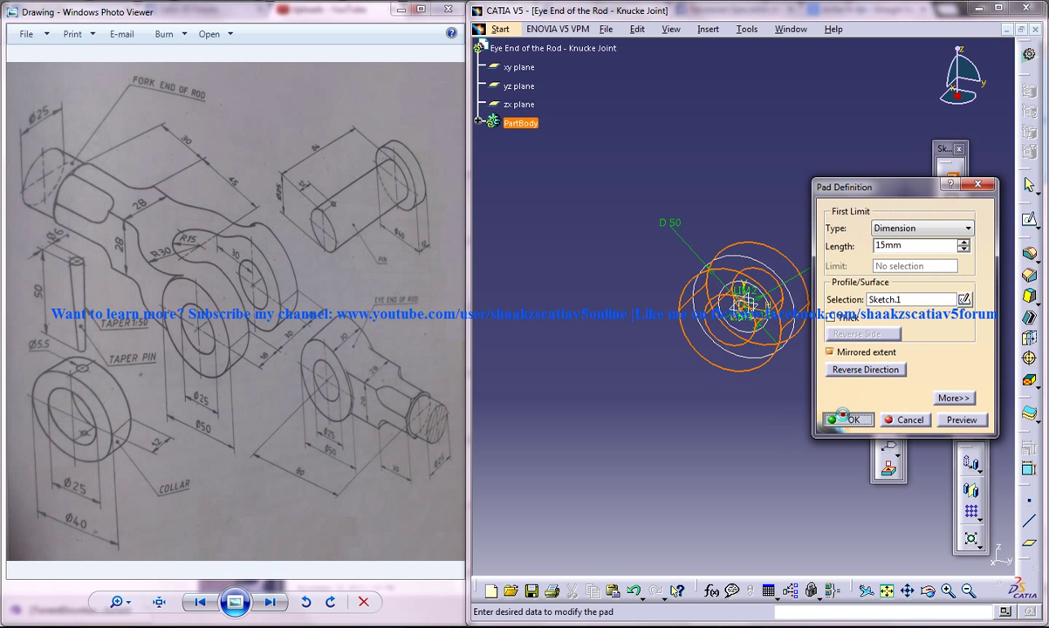
click(844, 419)
- Create a reference plane offset 80 mm from the zx plane
middle_drag(828, 186, 712, 200)
click(714, 238)
middle_drag(668, 312, 670, 251)
middle_click(660, 410)
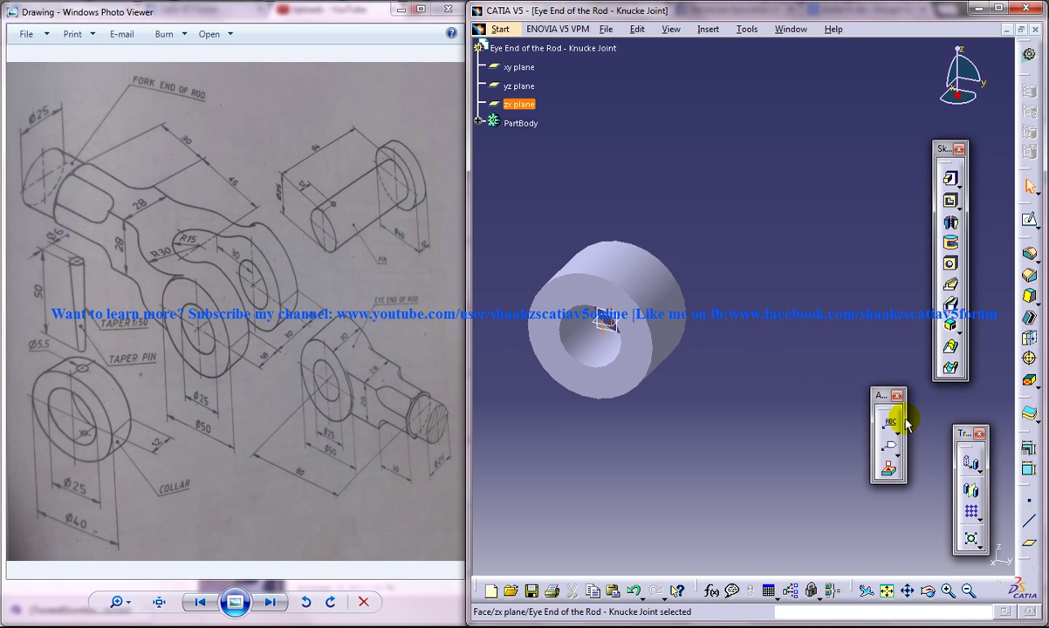
click(1030, 542)
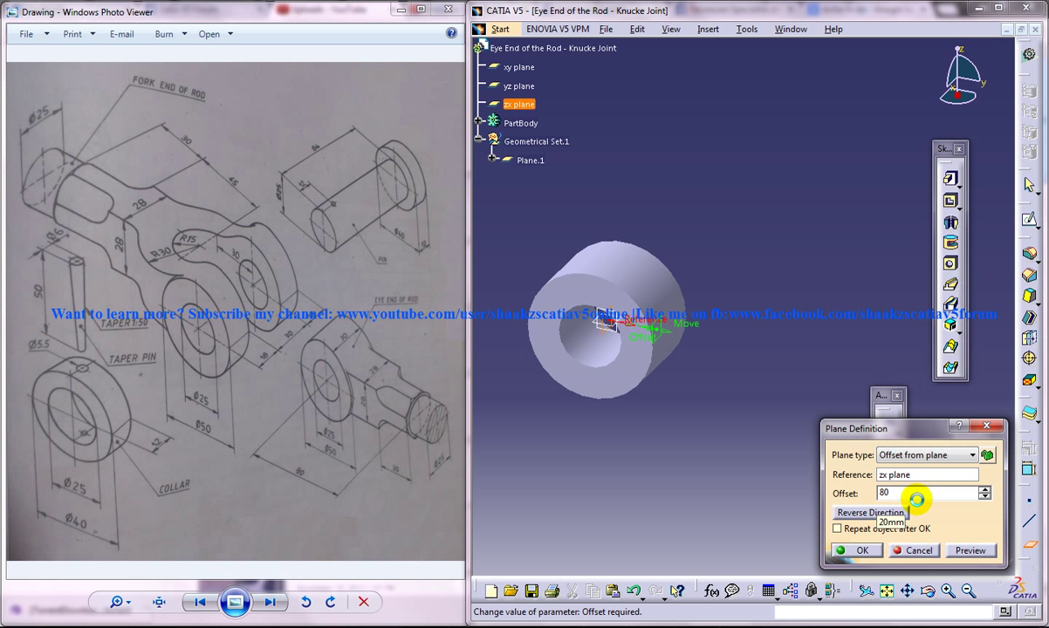
key(Return)
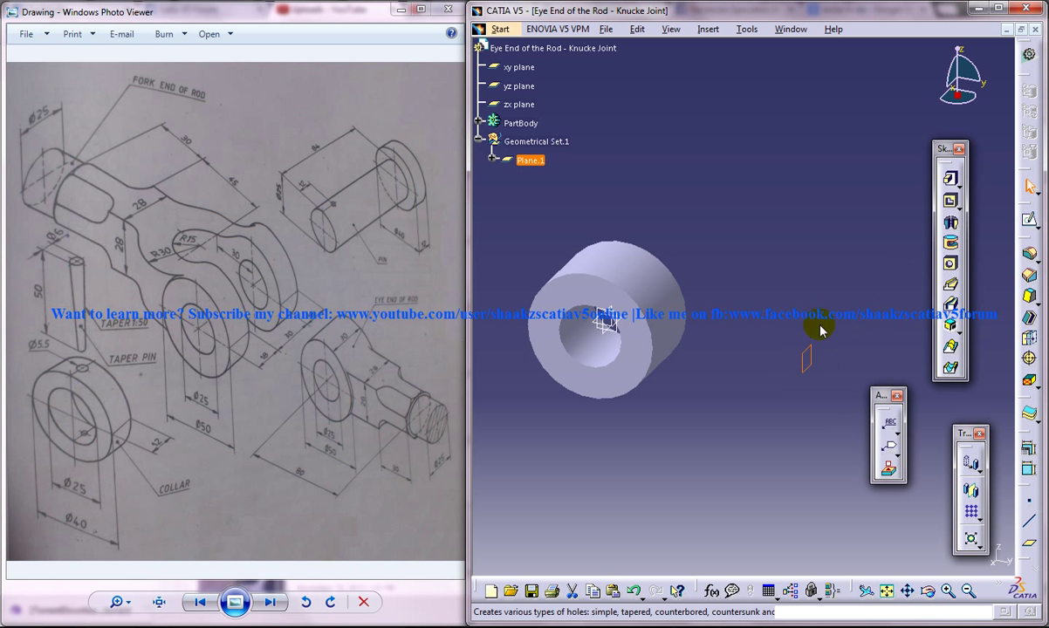
- Sketch a centred rectangle of about 23 by 25 mm at the origin of the new offset plane
mouse_move(788, 351)
middle_down()
mouse_move(654, 422)
mouse_move(618, 428)
middle_up()
click(1030, 220)
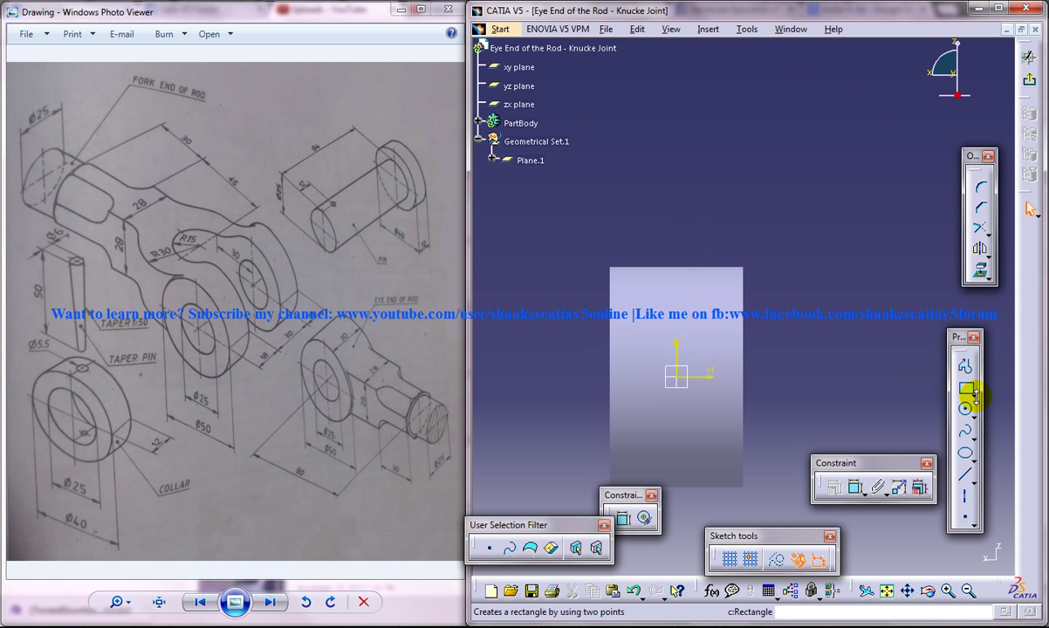
click(975, 394)
click(948, 377)
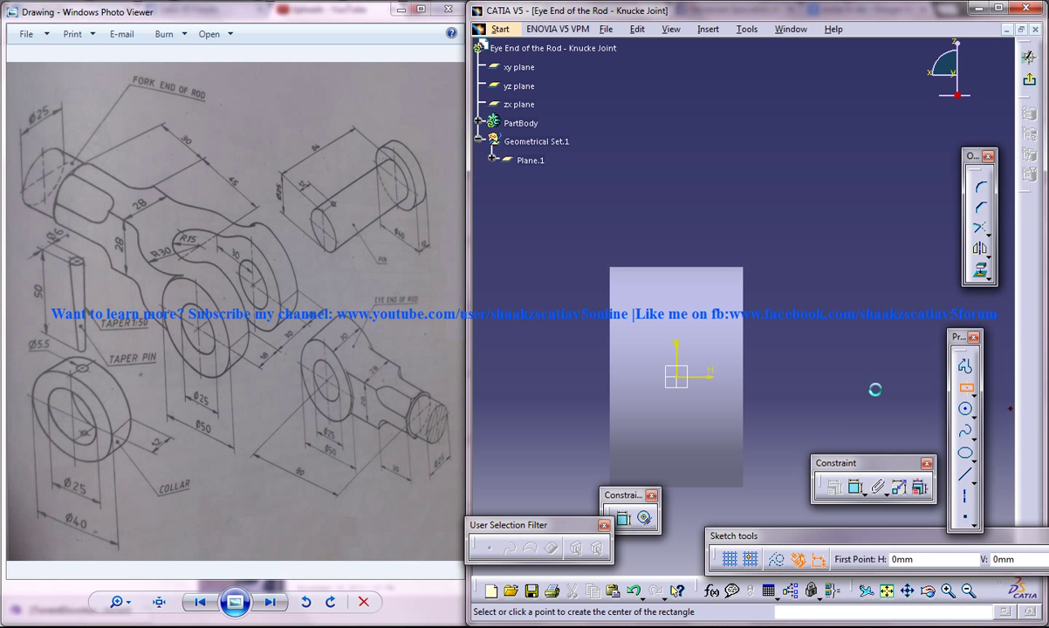
click(677, 377)
click(727, 322)
- Constrain the rectangle's width to 28 mm
click(854, 487)
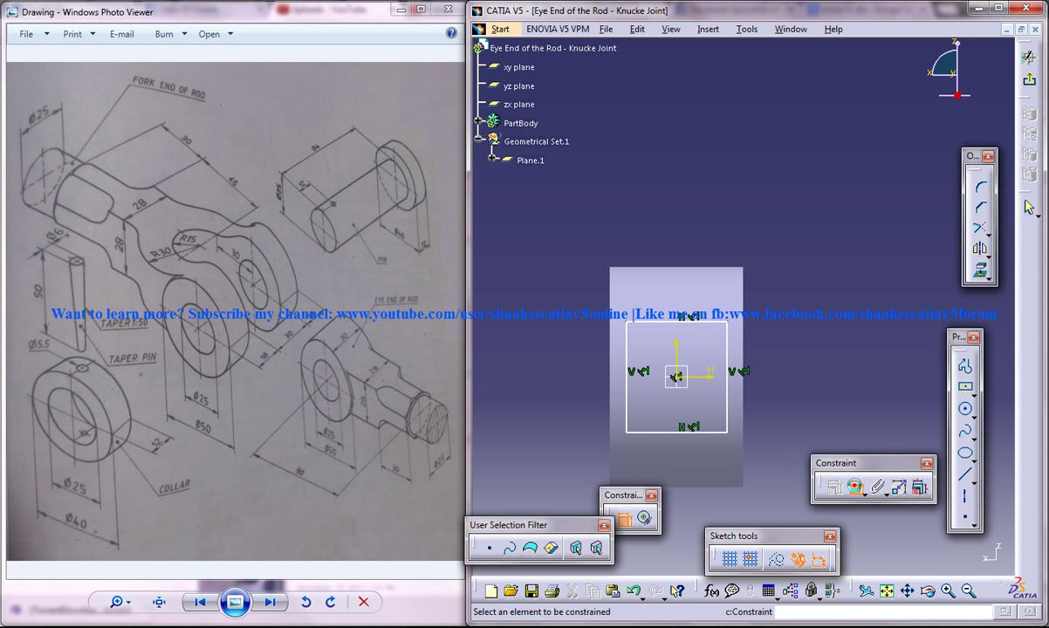
click(710, 321)
click(805, 306)
double_click(805, 305)
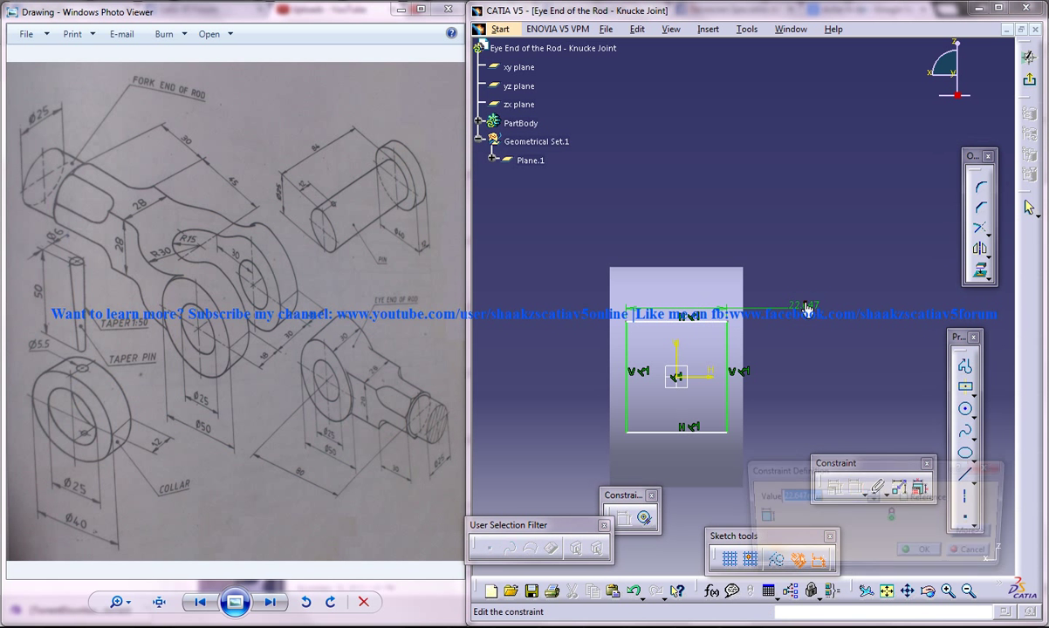
text(28)
key(Return)
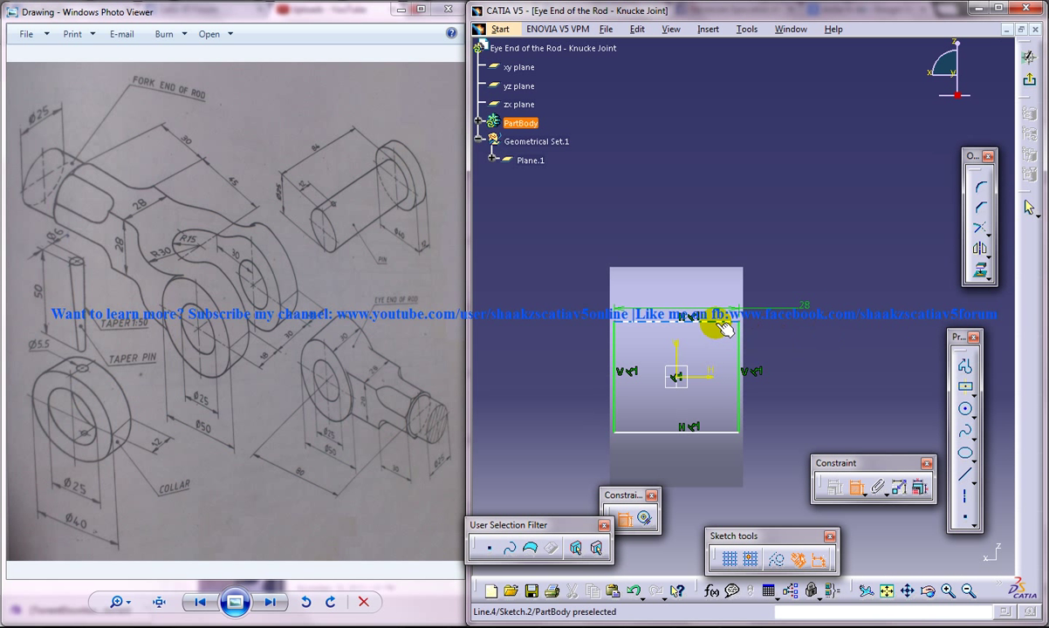
- Constrain the distance between the rectangle's upper and lower edges to 28 mm
click(716, 322)
click(794, 273)
right_click(792, 271)
click(851, 526)
click(743, 386)
click(789, 384)
double_click(790, 382)
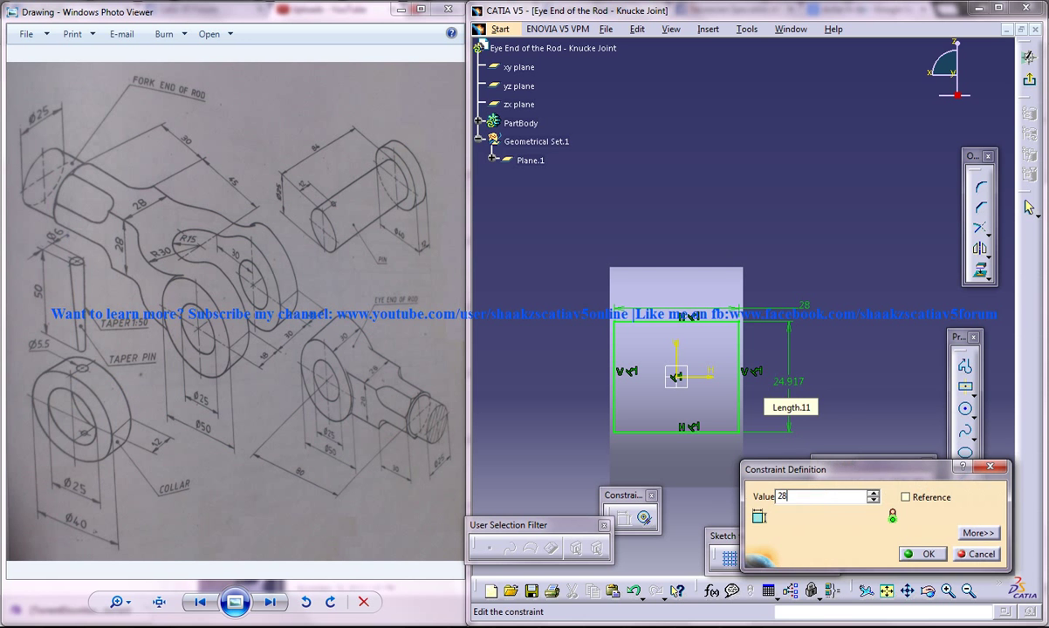
key(Return)
- Exit the sketch and pad the square profile towards the ring with the Up to next limit
click(1030, 56)
click(950, 179)
middle_drag(648, 281, 754, 312)
click(899, 227)
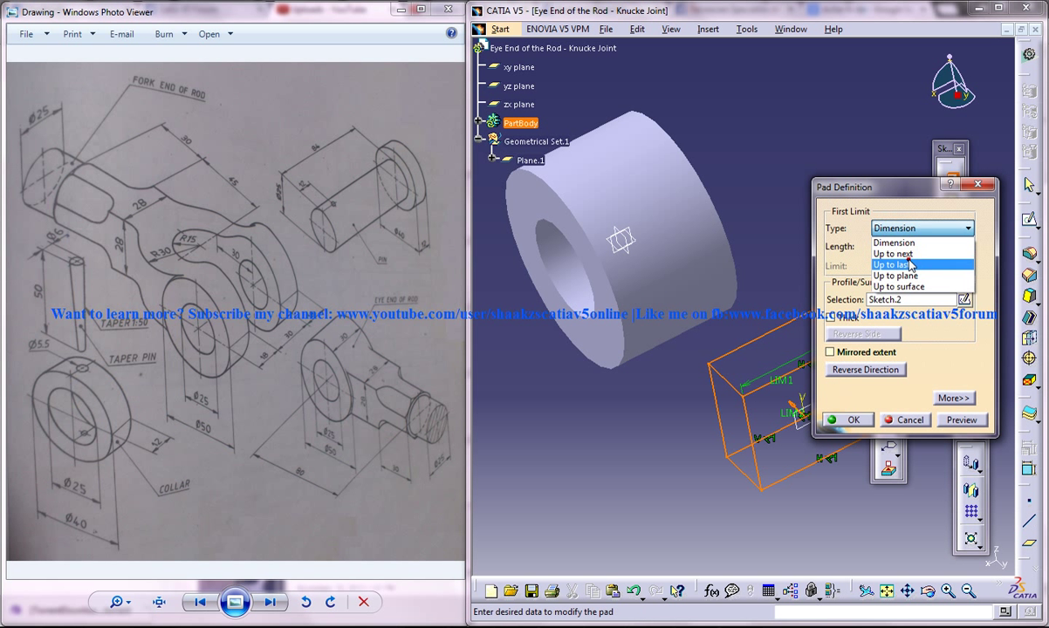
click(899, 263)
click(898, 229)
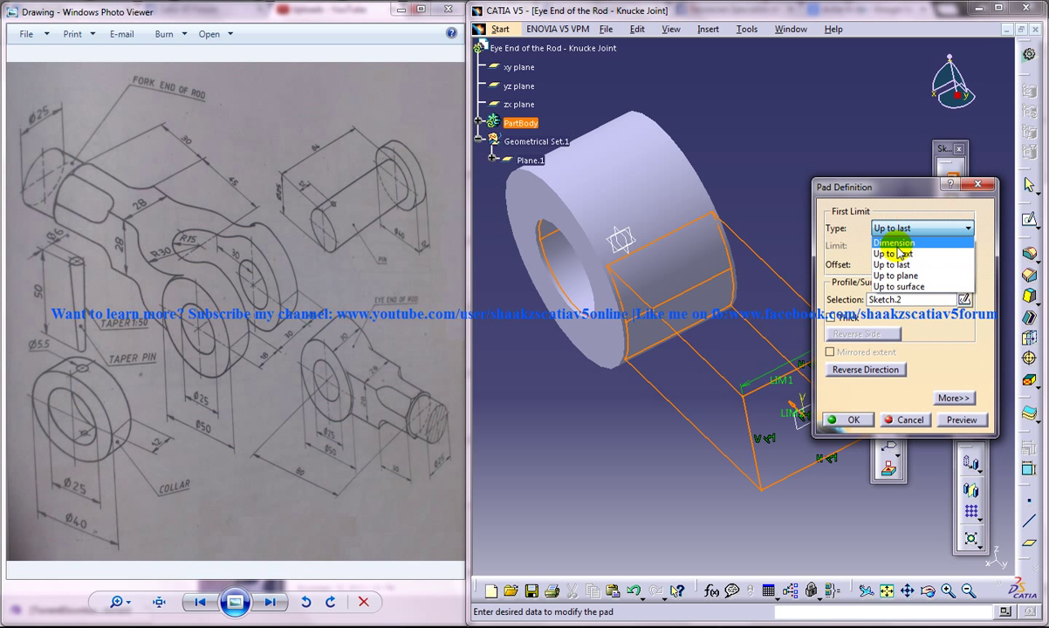
click(900, 253)
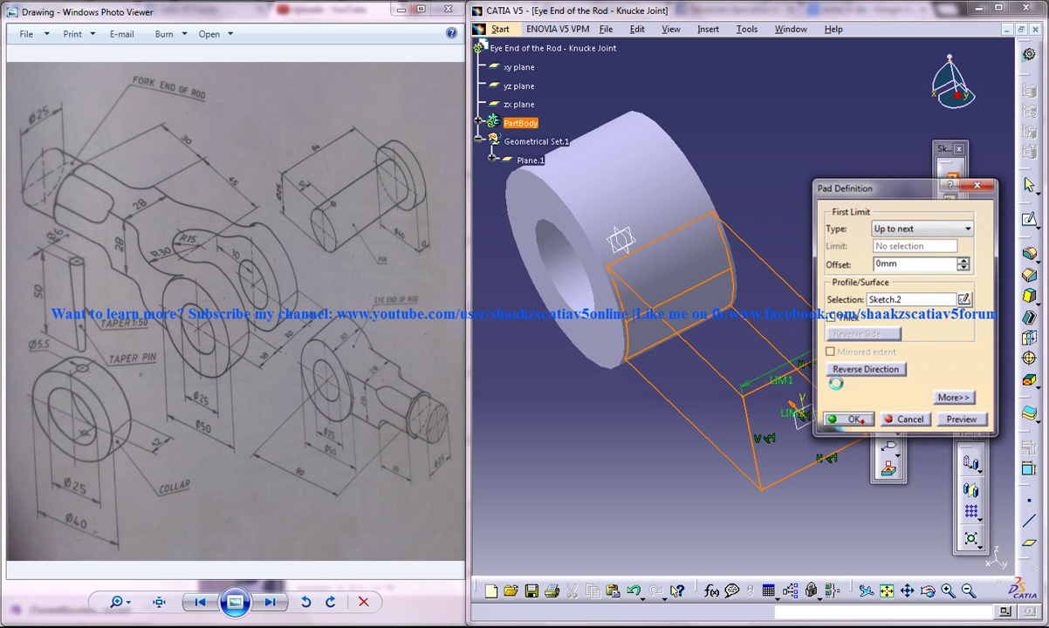
click(847, 420)
- Open a new sketch on the free square end face of the shank
mouse_move(755, 294)
middle_down()
mouse_move(665, 368)
mouse_move(748, 363)
middle_up()
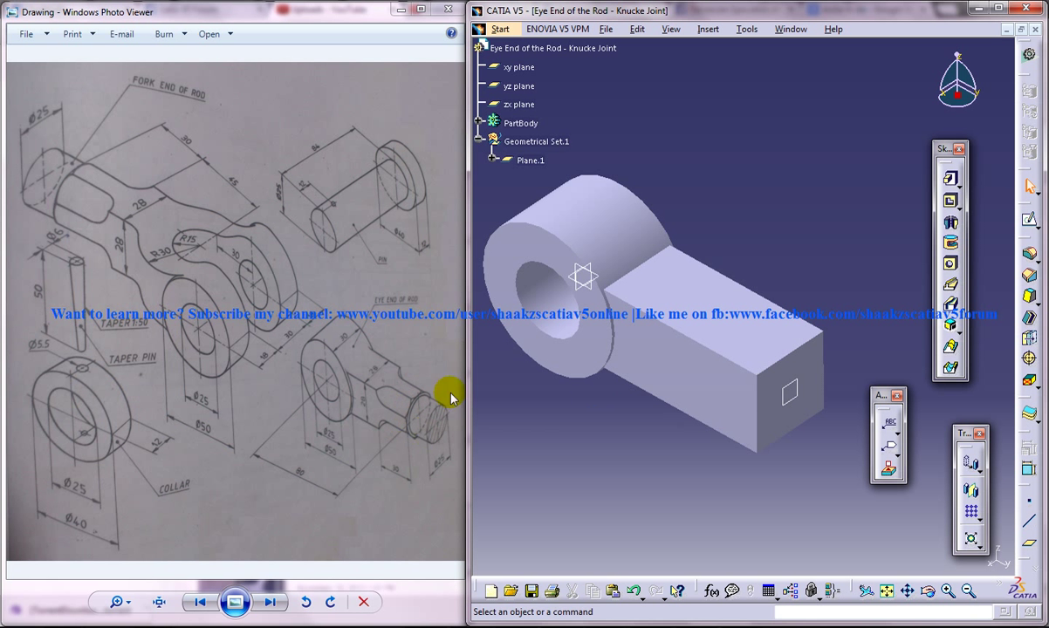
click(772, 397)
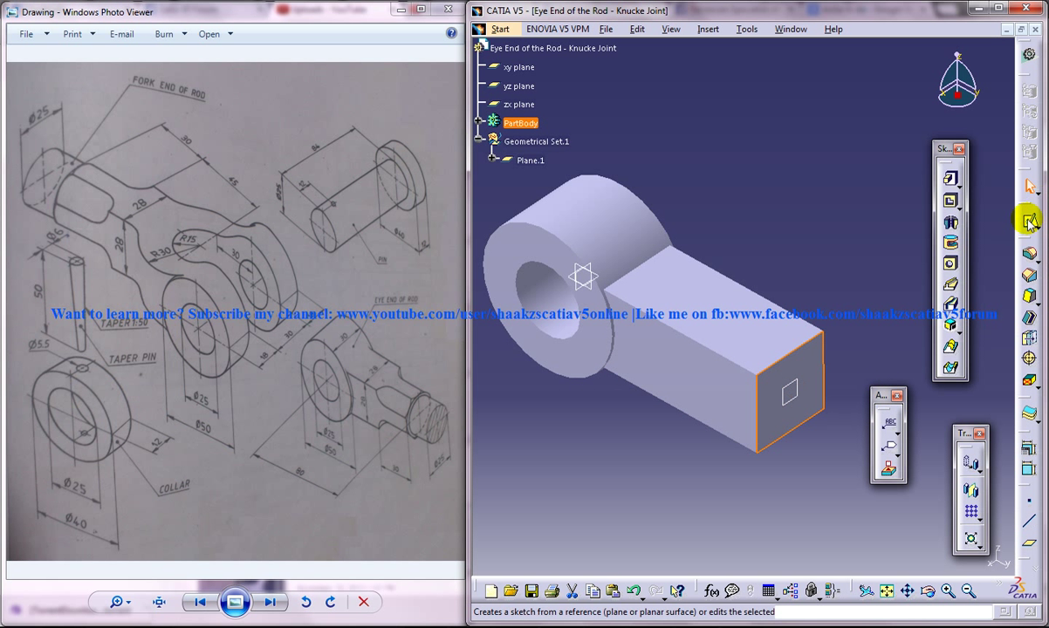
click(1032, 189)
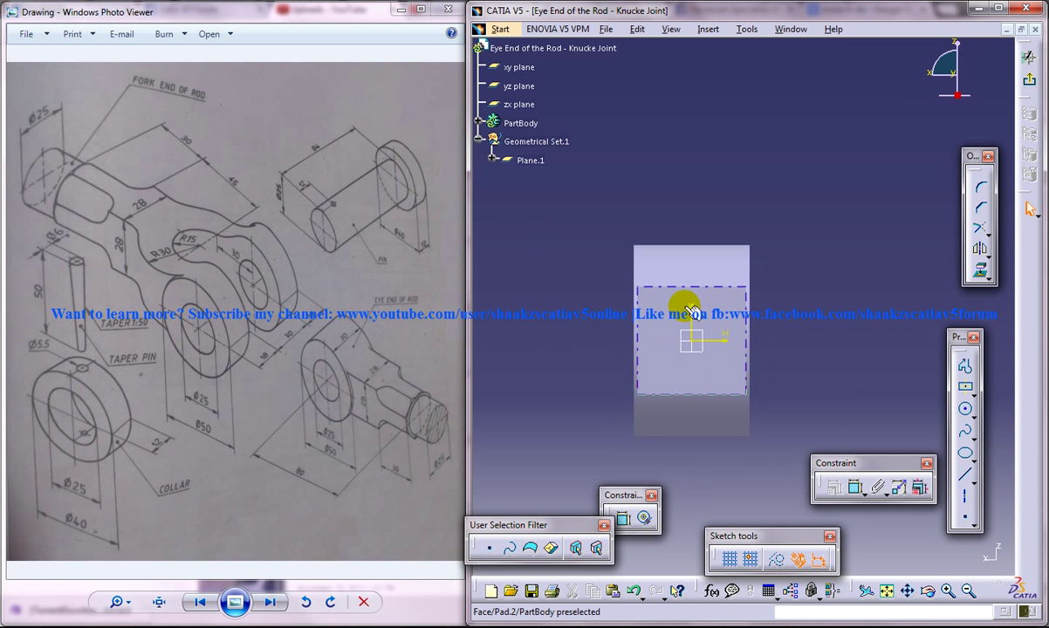
click(966, 408)
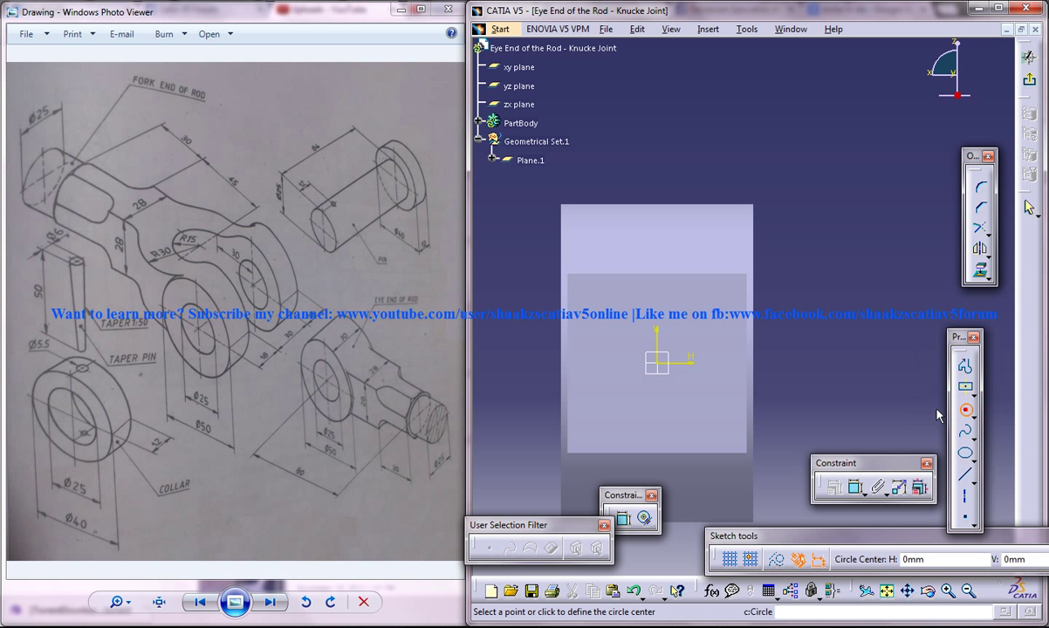
click(660, 364)
click(702, 305)
click(856, 489)
click(858, 489)
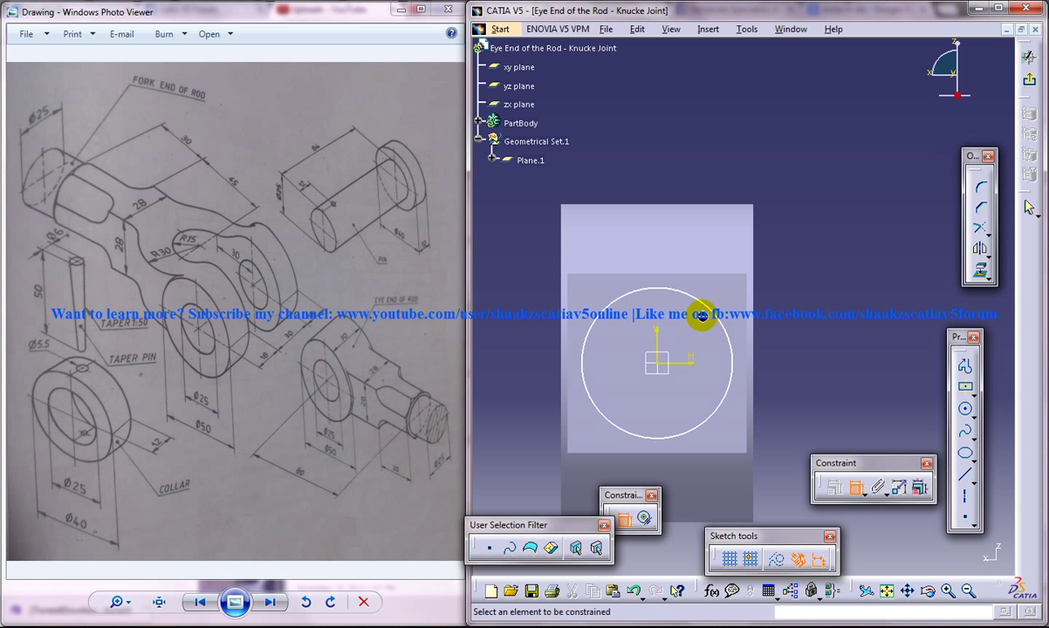
right_click(716, 312)
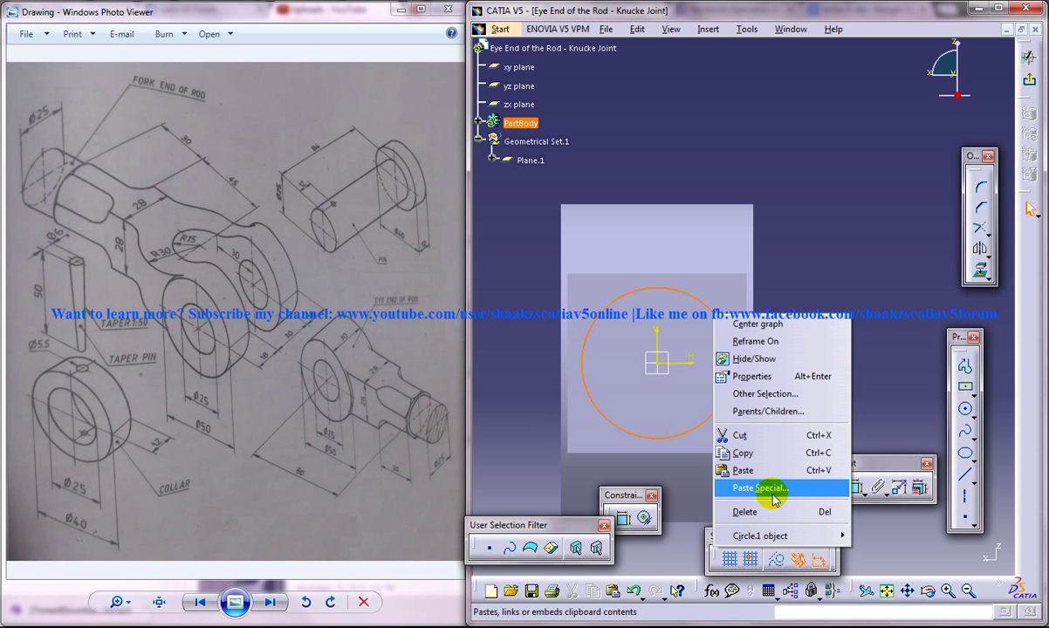
click(711, 480)
- Sketch a circle about 22 mm in diameter on the shank's square end face, centred at the sketch origin
click(963, 408)
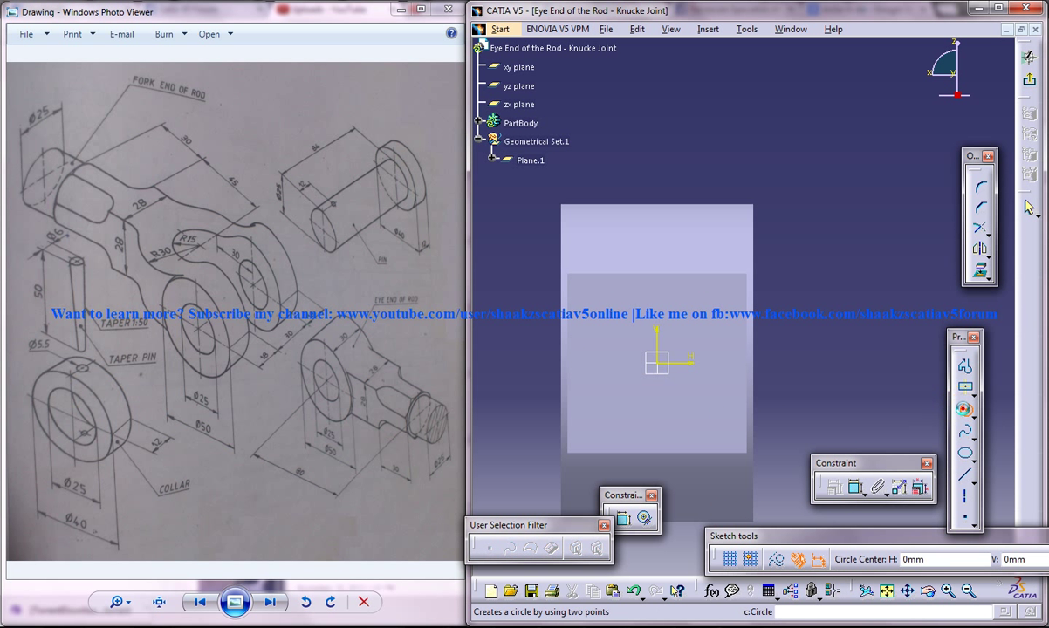
click(657, 363)
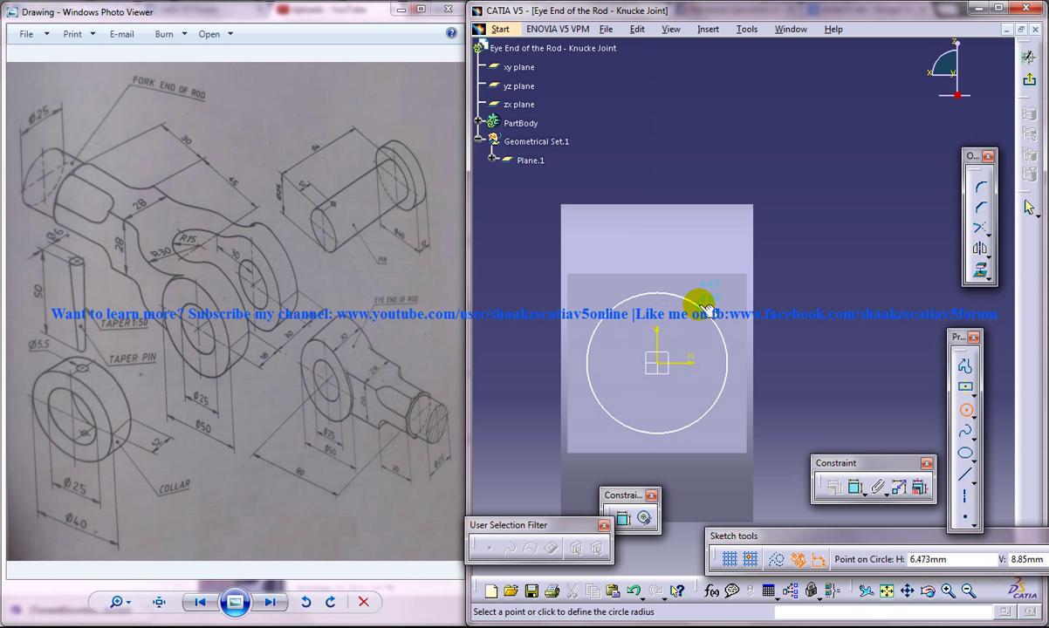
click(694, 303)
- Constrain the circle's diameter to 25 mm
click(855, 490)
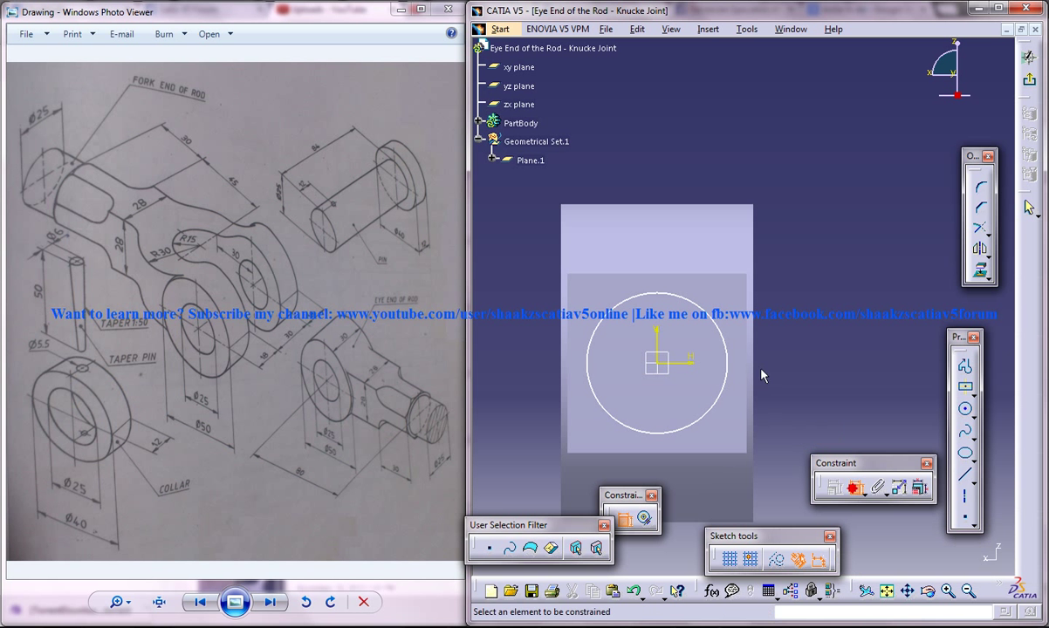
click(723, 331)
click(811, 328)
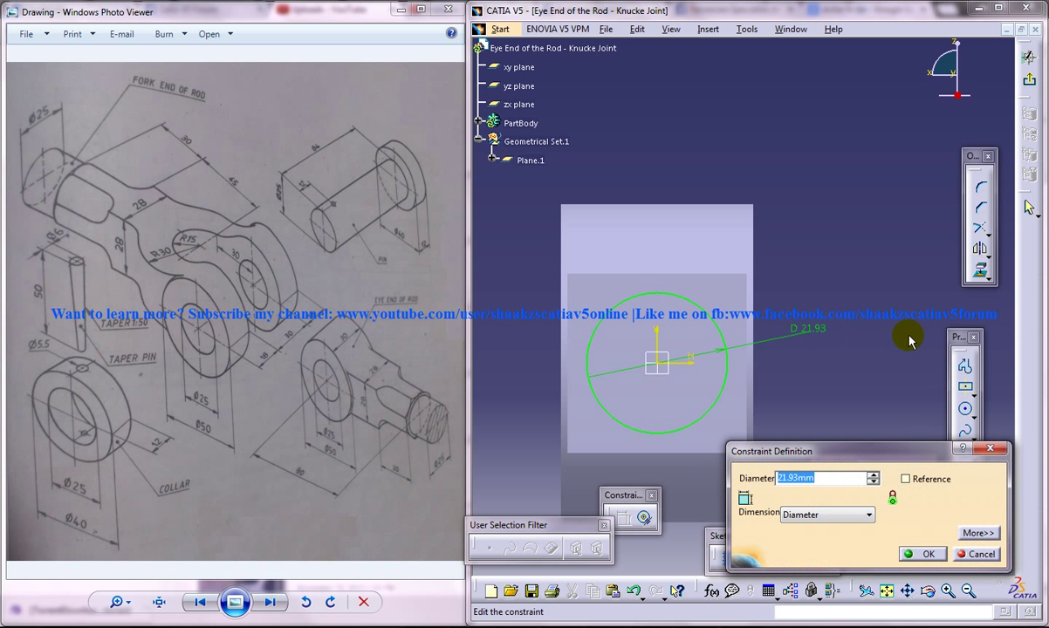
text(25)
key(Return)
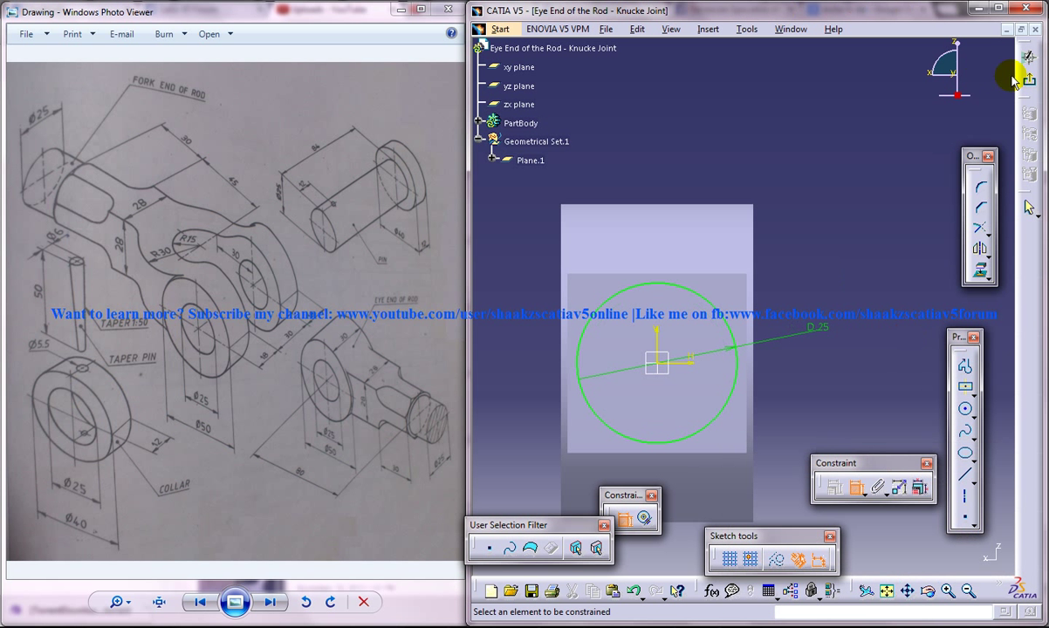
- Exit the sketch and pad the circular profile 25 mm outward from the square shank's end face
click(1028, 207)
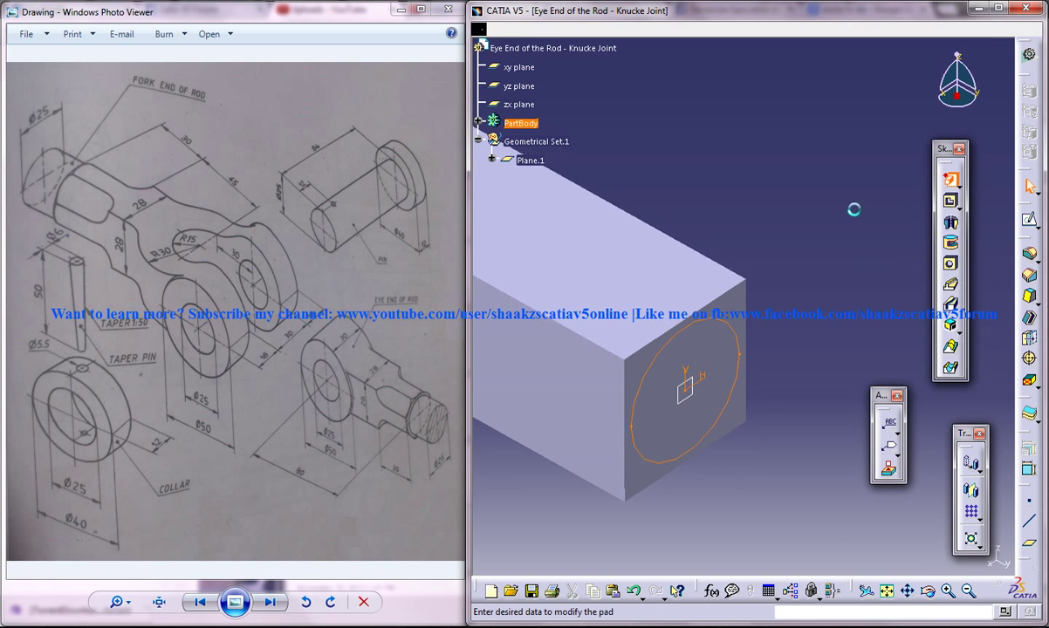
click(951, 175)
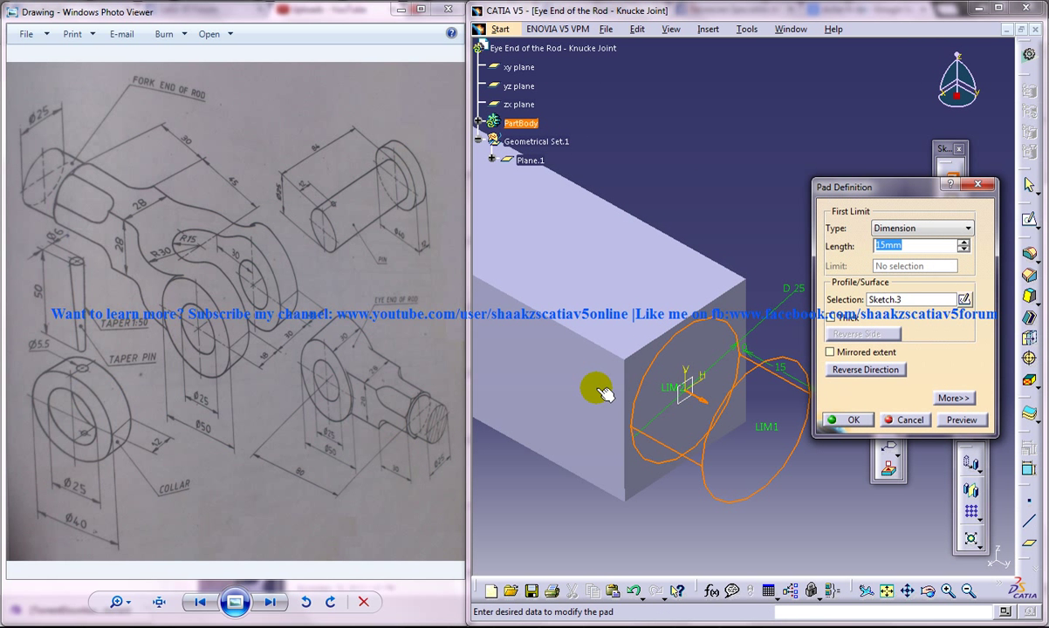
key(Return)
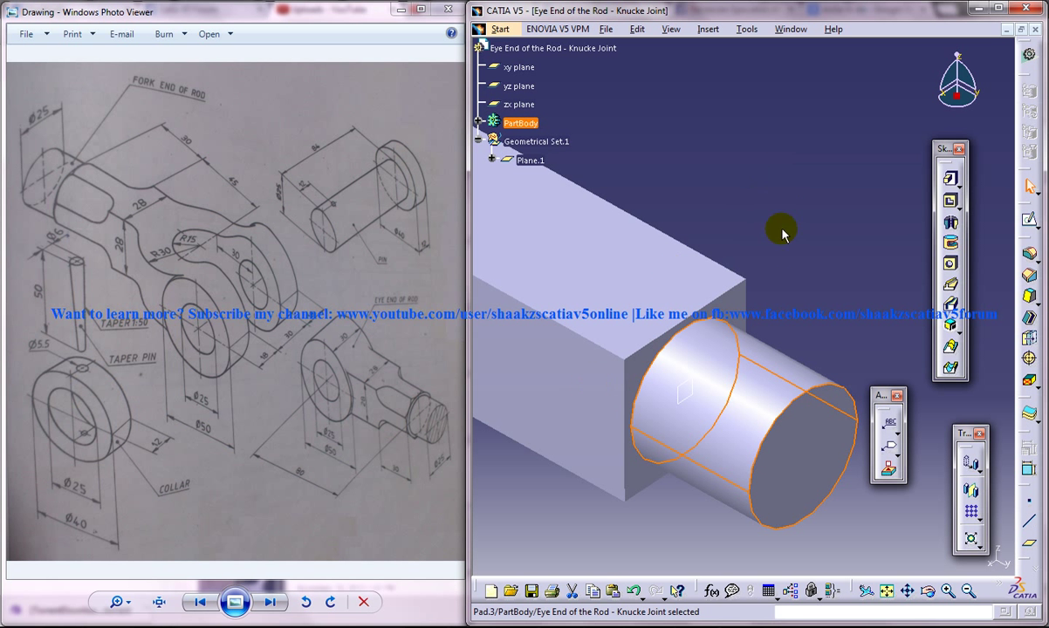
click(812, 217)
- Edit the pad definition of the cylindrical rod end to shorten its length
ctrl+middle_drag(813, 217, 812, 301)
ctrl+middle_drag(747, 253, 747, 208)
click(479, 122)
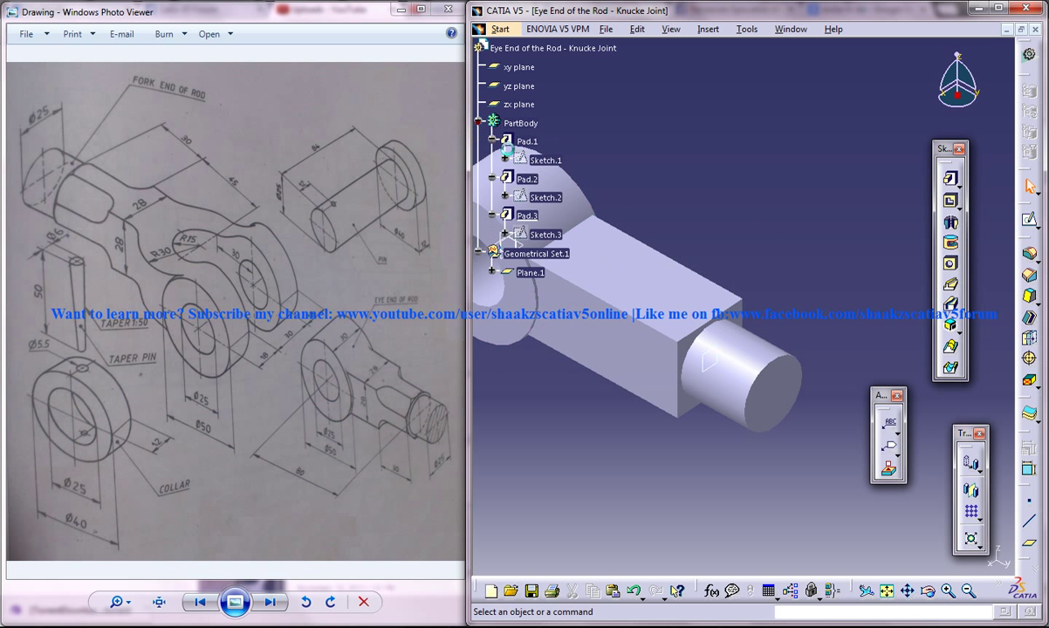
double_click(526, 216)
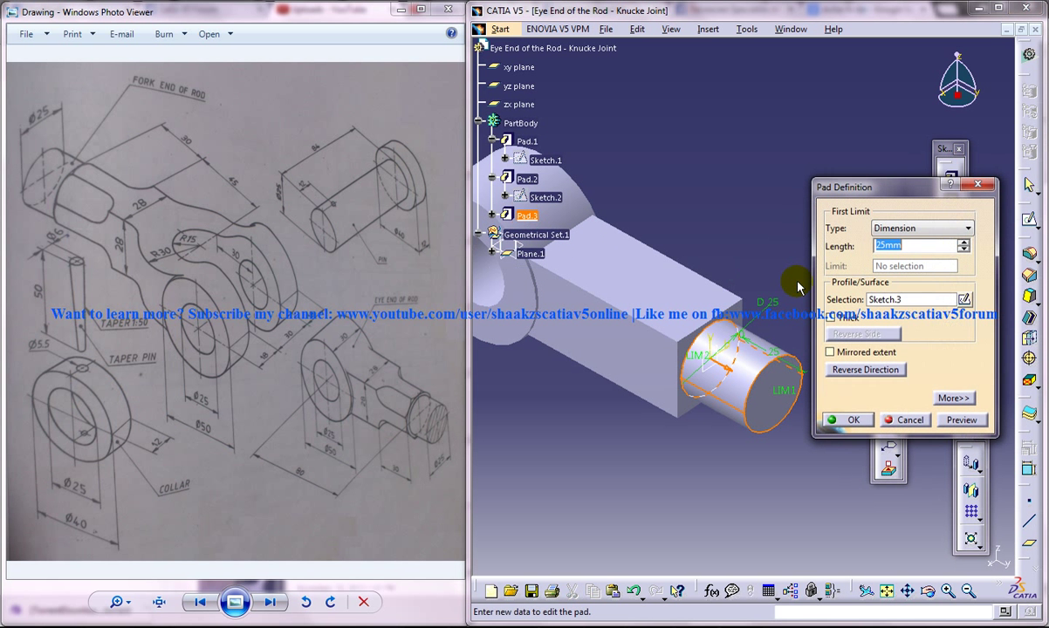
key(Return)
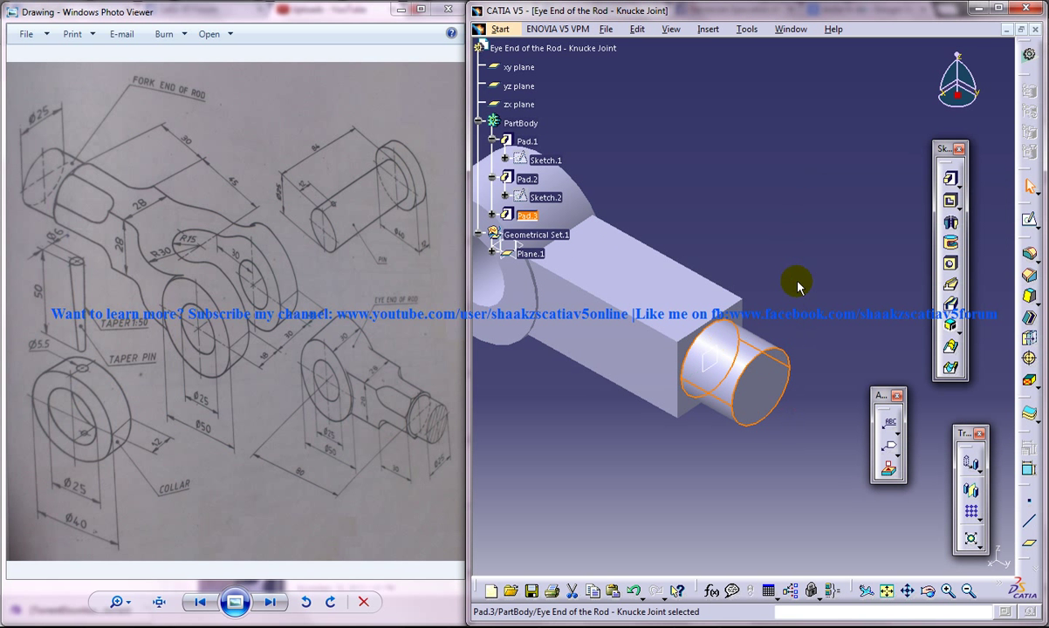
middle_drag(773, 219, 793, 254)
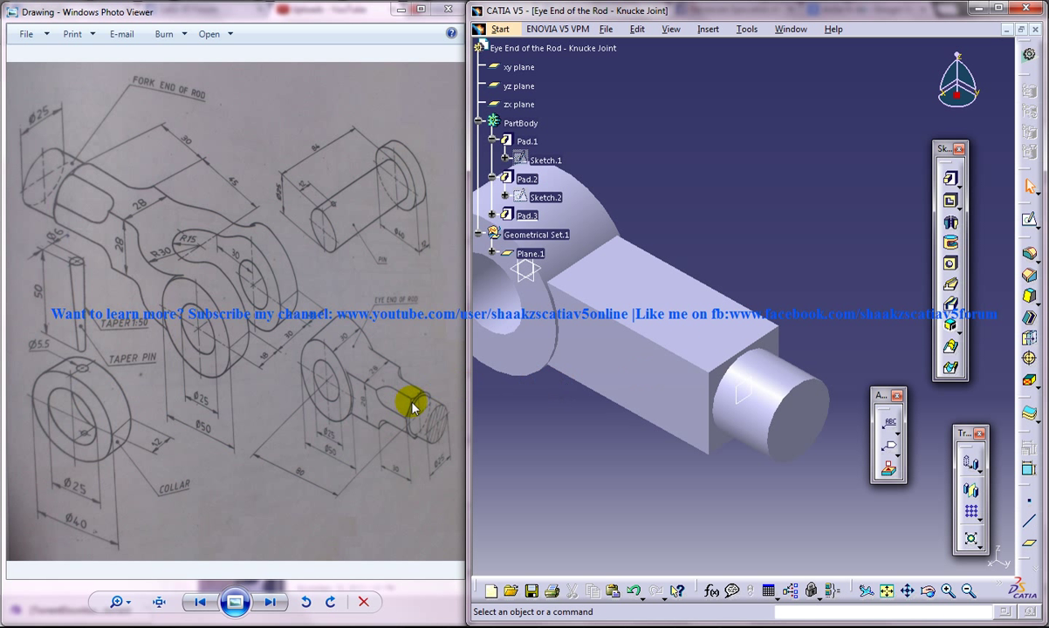
- Open a new sketch on the shank's square end face around the base of the cylinder
middle_drag(761, 380, 740, 382)
click(679, 360)
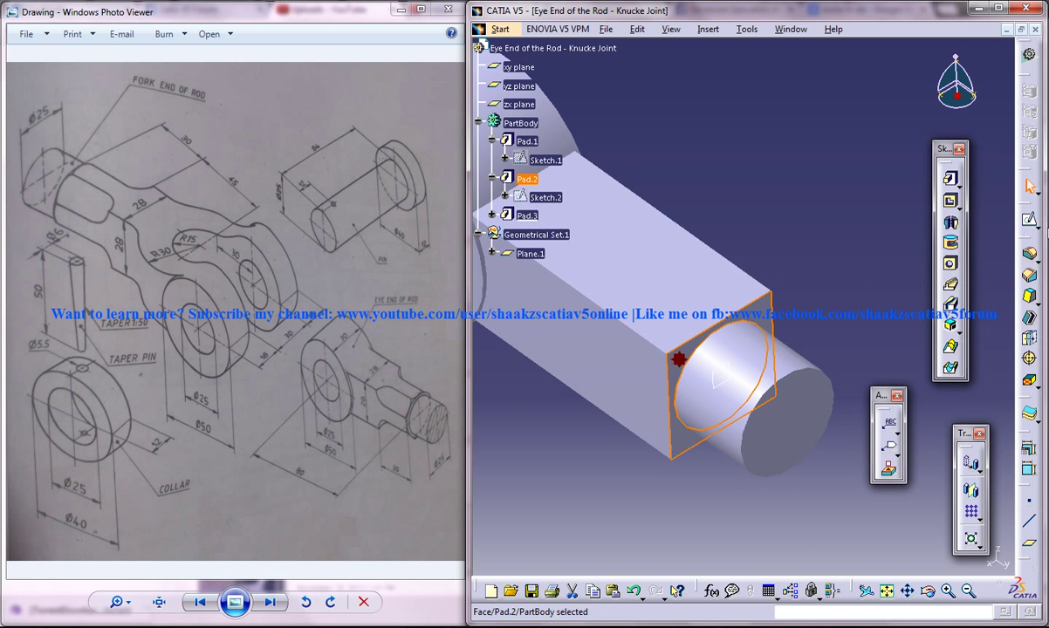
click(1029, 218)
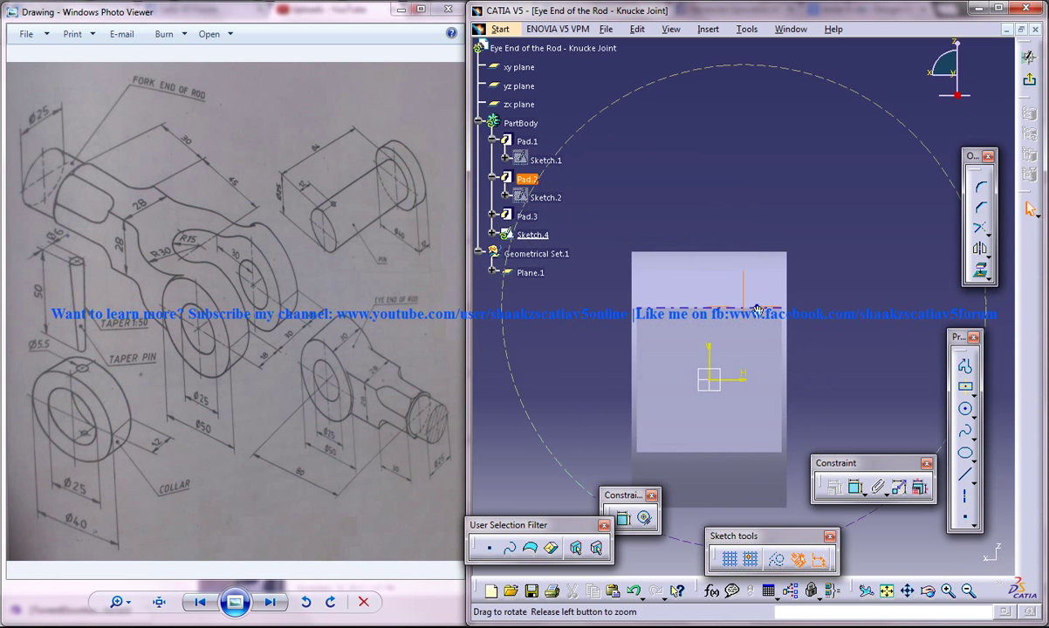
middle_drag(757, 305, 756, 255)
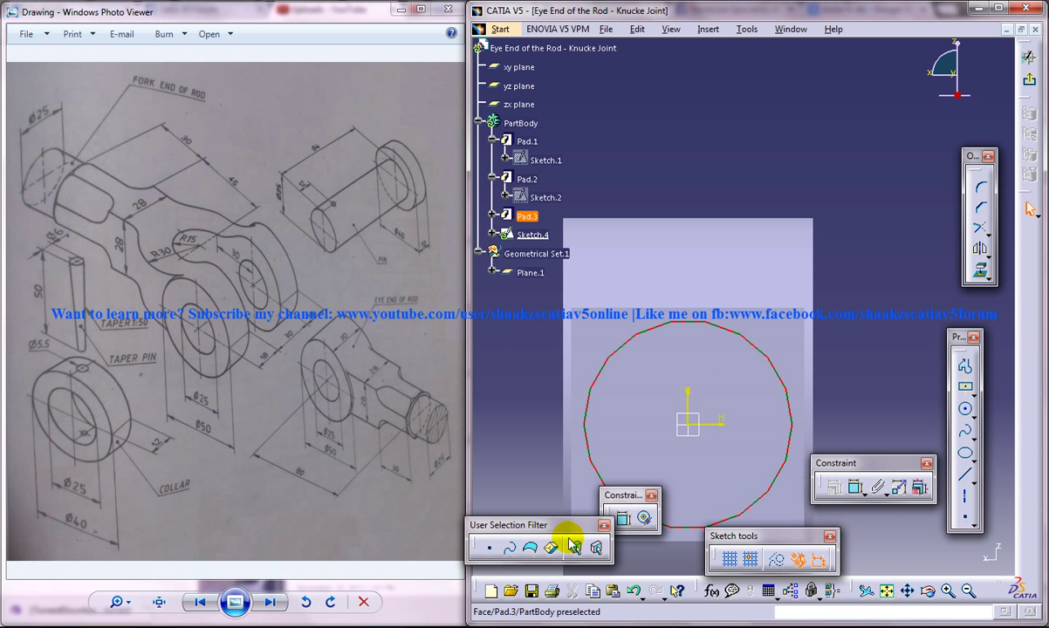
- Project the cylinder's circular edge into the sketch and convert the projected circle to a construction element
click(979, 269)
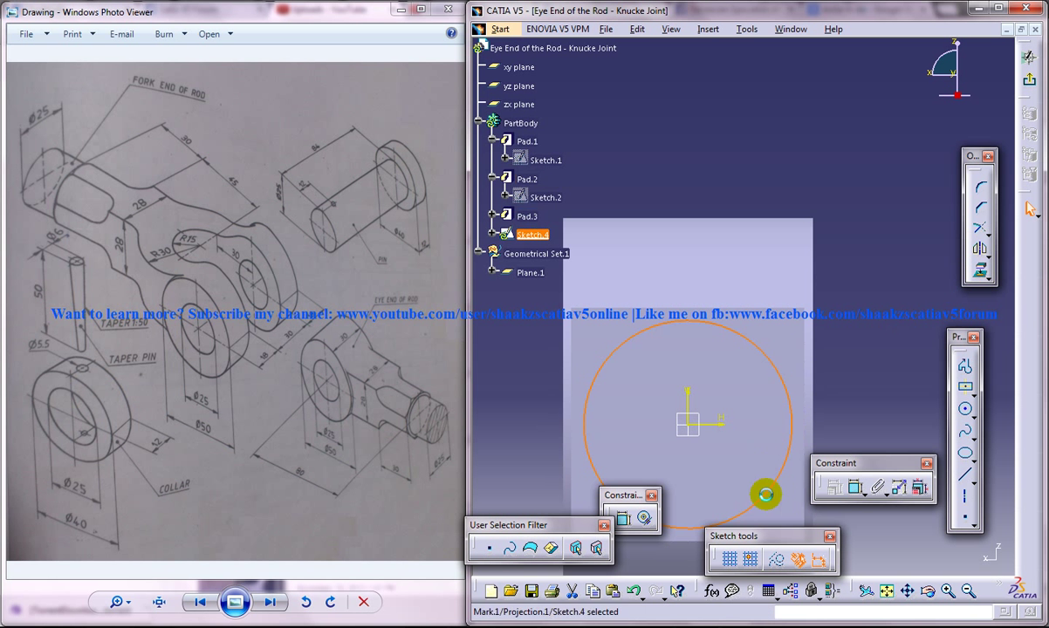
click(778, 559)
click(890, 340)
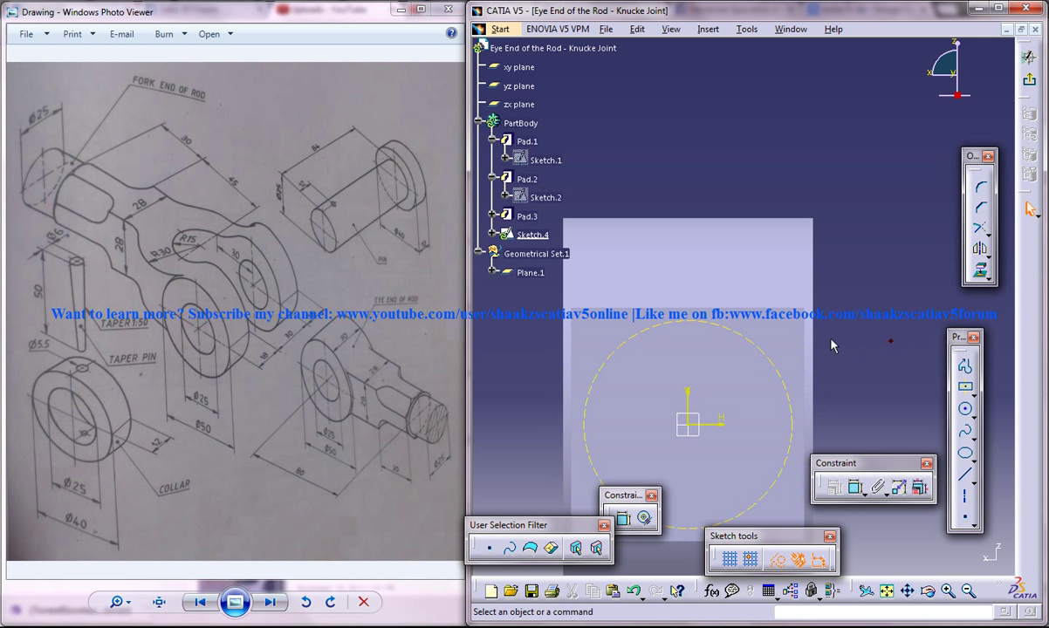
mouse_move(803, 330)
middle_down()
mouse_move(802, 316)
mouse_move(882, 318)
middle_up()
click(774, 560)
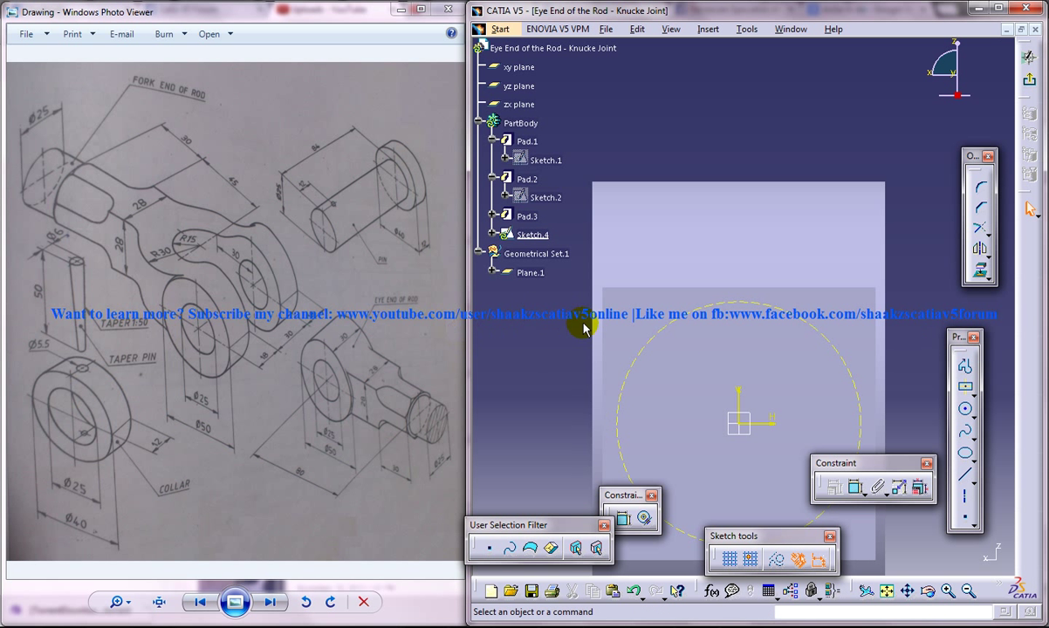
middle_drag(685, 340, 707, 342)
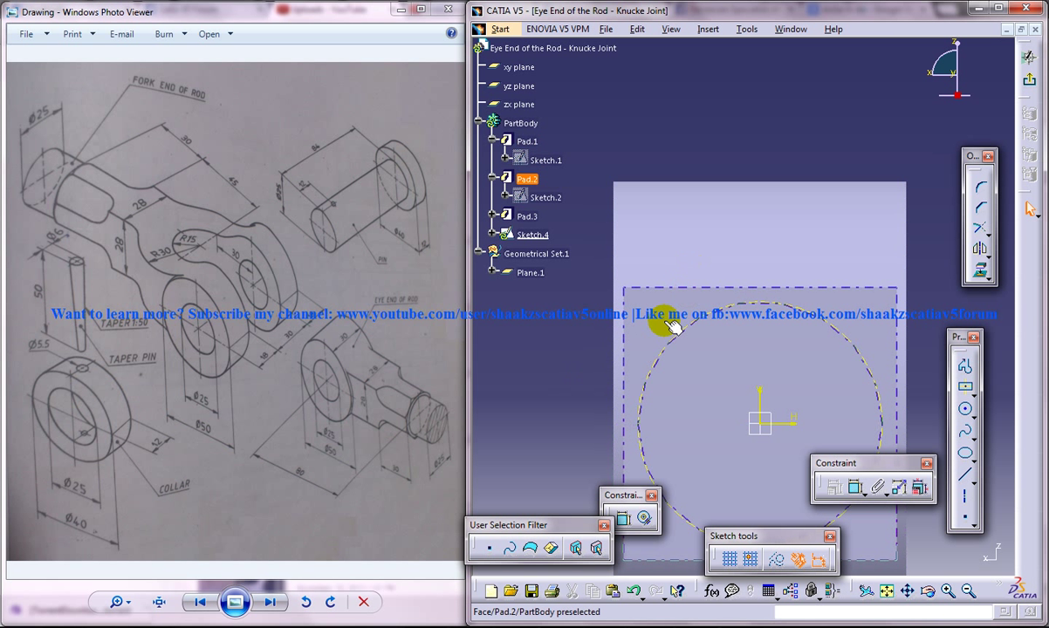
middle_drag(764, 354, 763, 361)
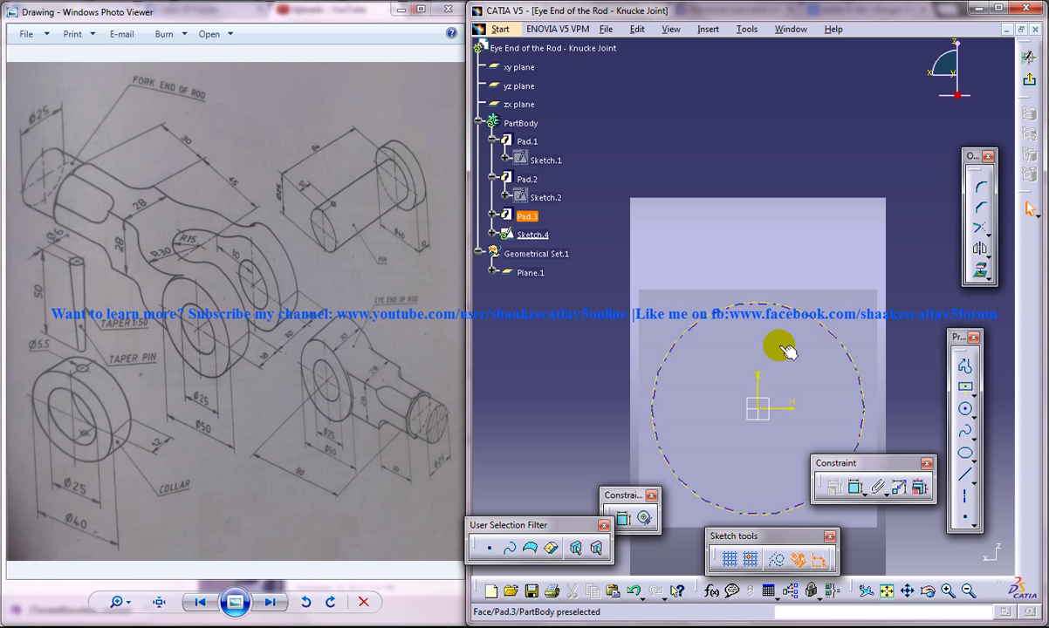
click(409, 409)
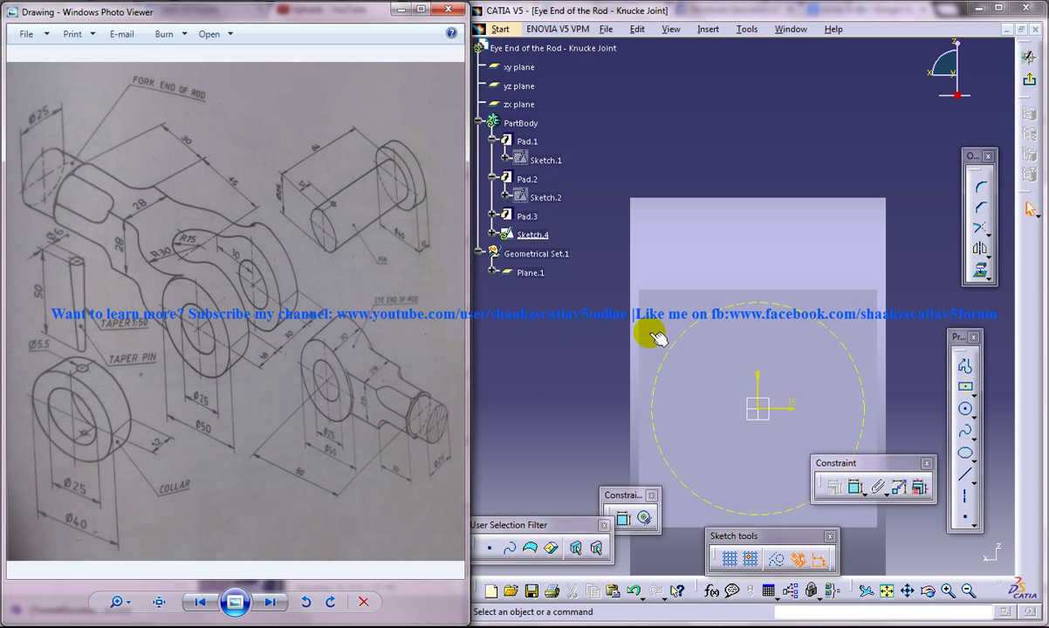
click(805, 331)
- Create 8 equidistant points along the projected construction circle
middle_drag(812, 345, 748, 307)
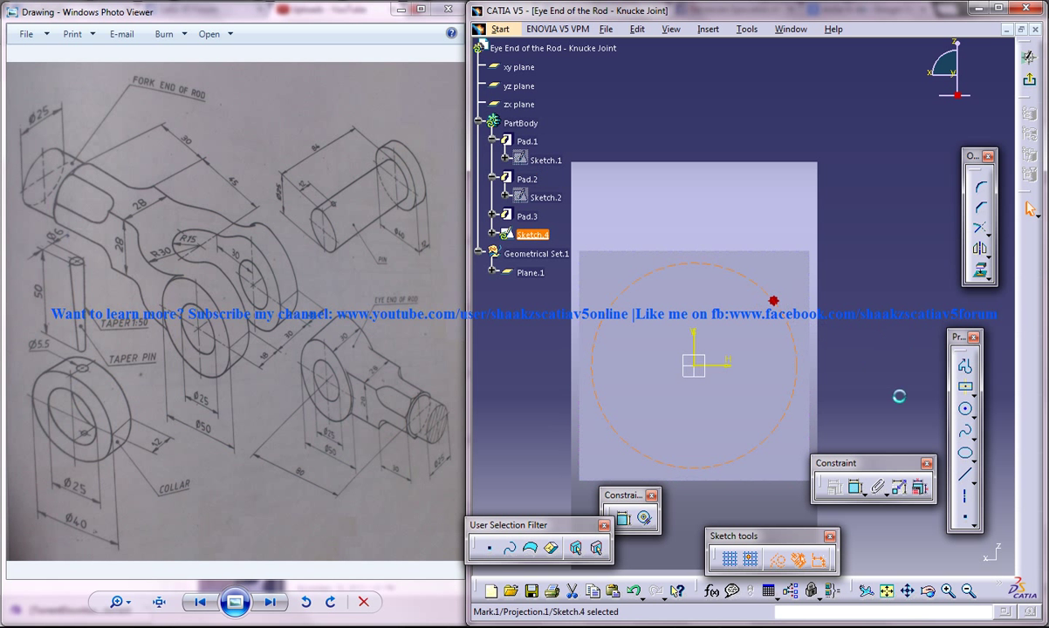
click(973, 520)
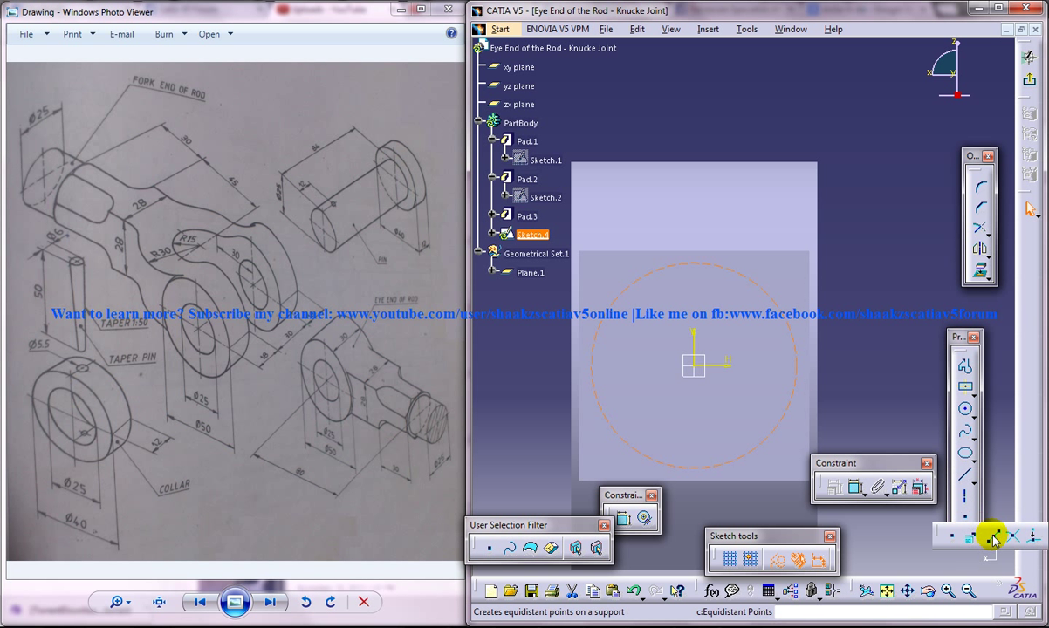
click(993, 537)
click(796, 342)
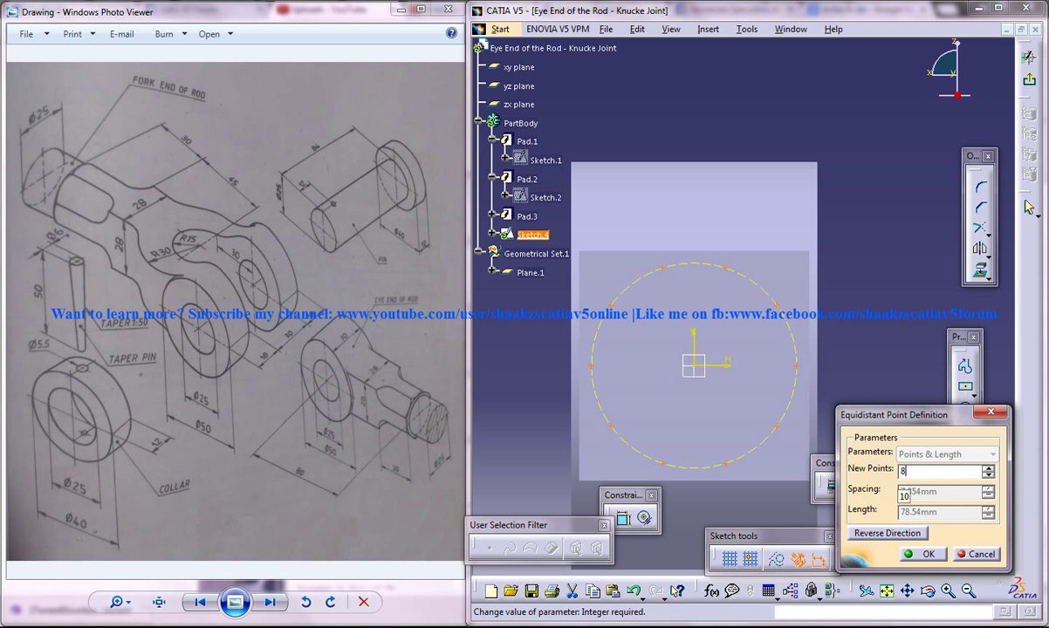
click(932, 553)
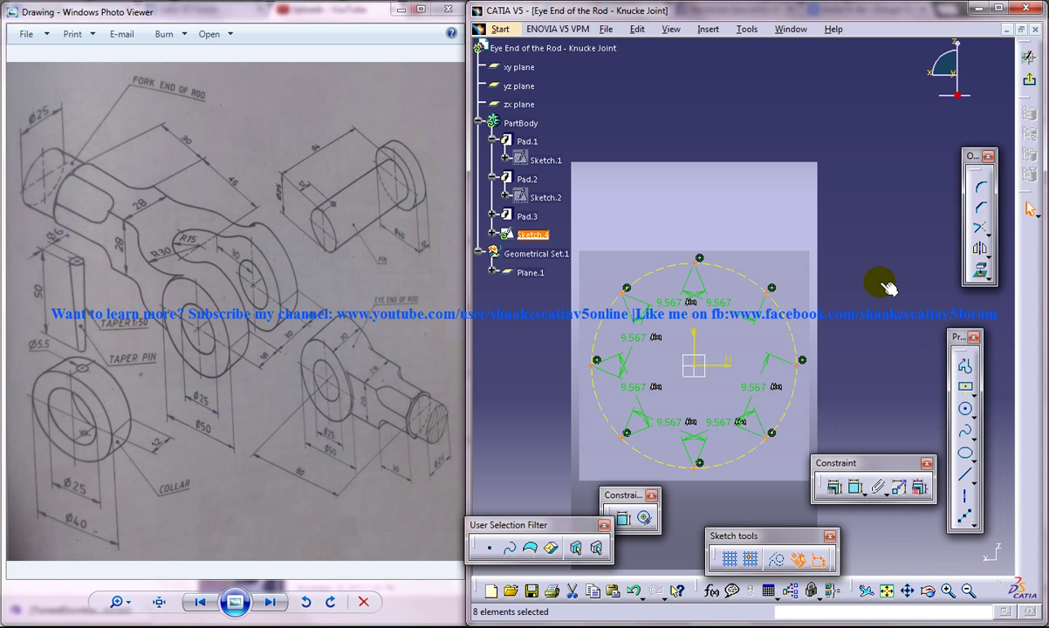
- Expand the current sketch's geometry in the tree and convert Point.1 to Point.8 to construction elements
click(493, 235)
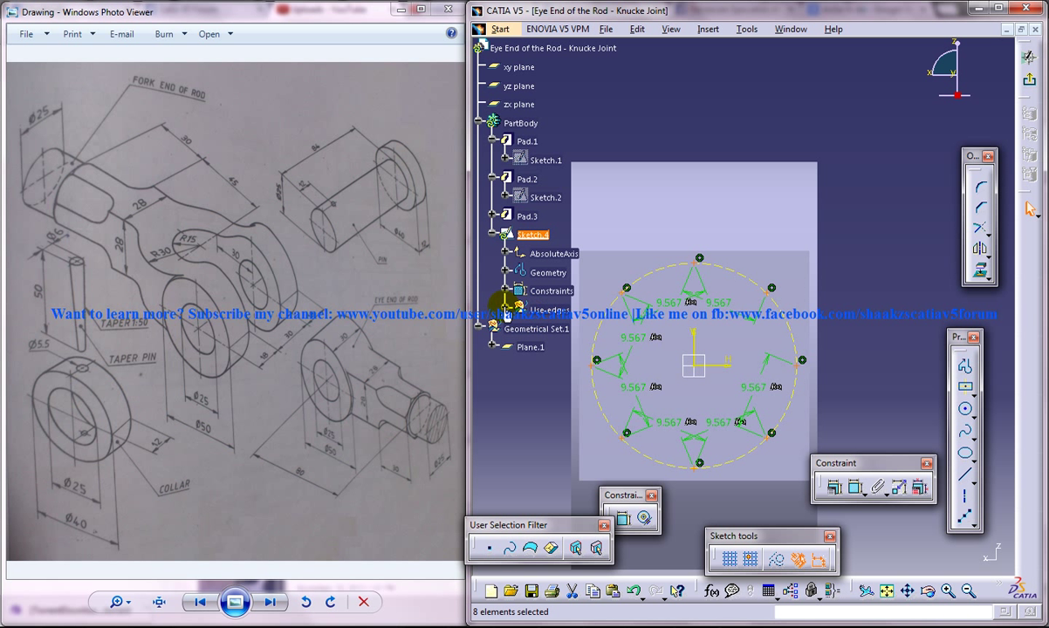
click(506, 312)
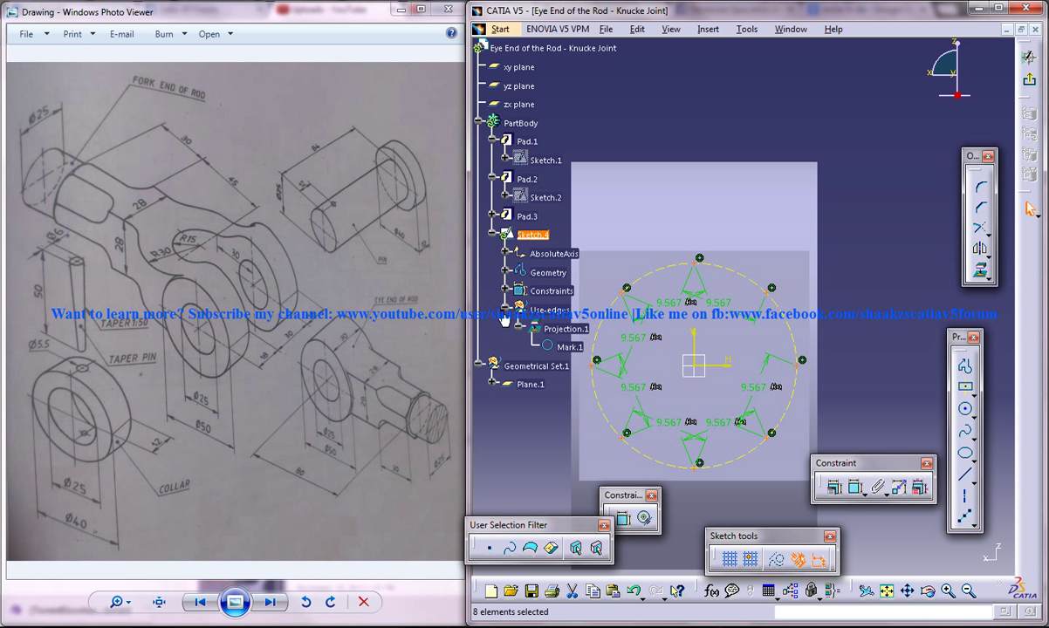
click(505, 310)
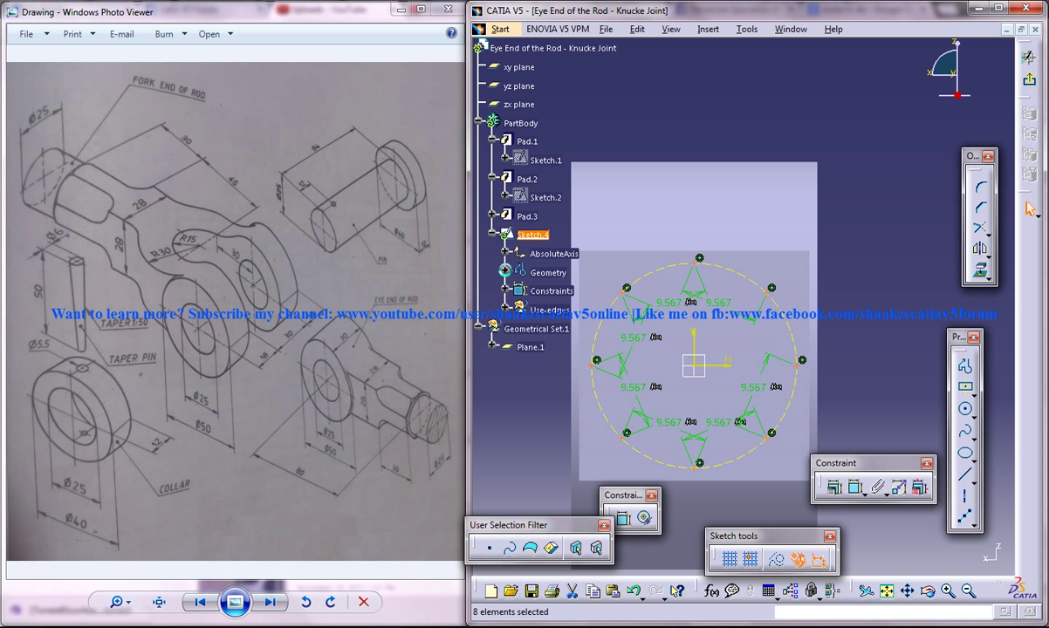
click(504, 271)
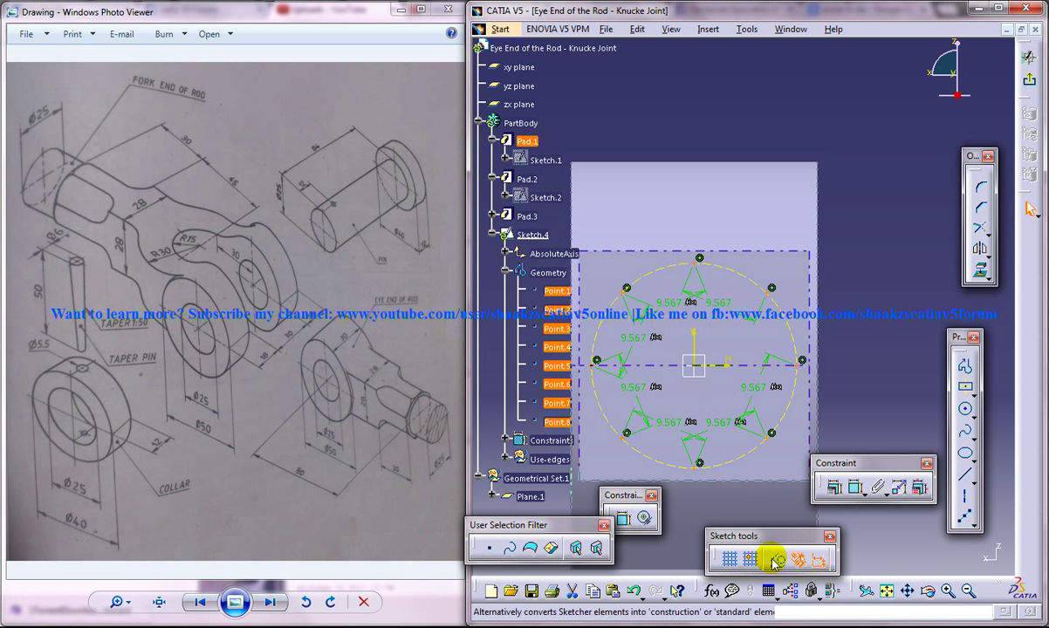
click(776, 561)
click(858, 342)
click(780, 562)
- Sketch a circle centred on the vertical axis about 20 mm above the origin, passing through the uppermost equidistant point
middle_drag(863, 358, 861, 338)
middle_drag(717, 320, 740, 336)
click(964, 409)
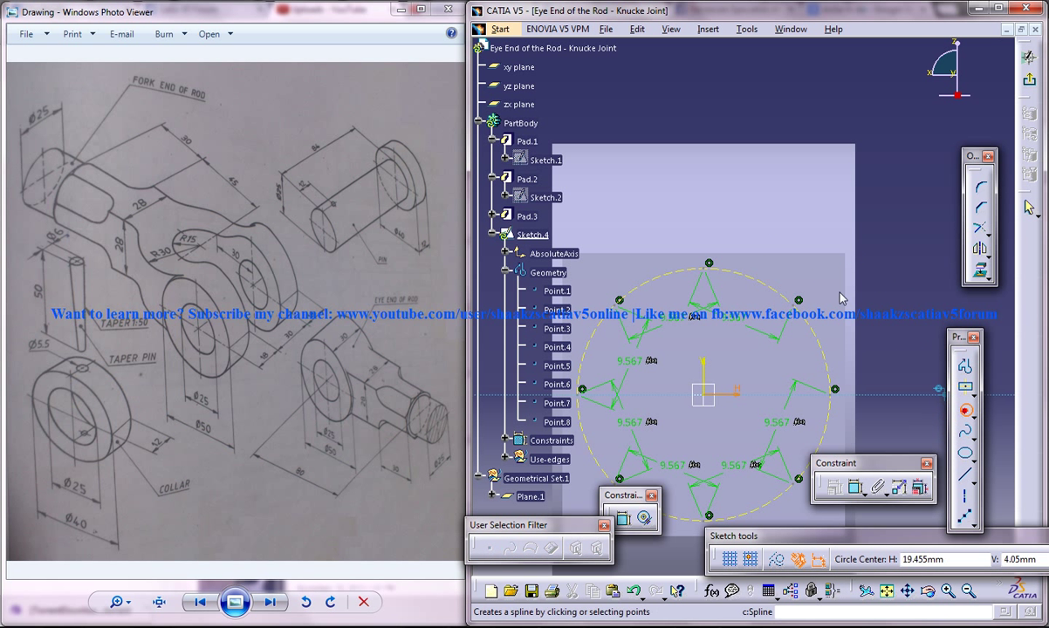
click(704, 188)
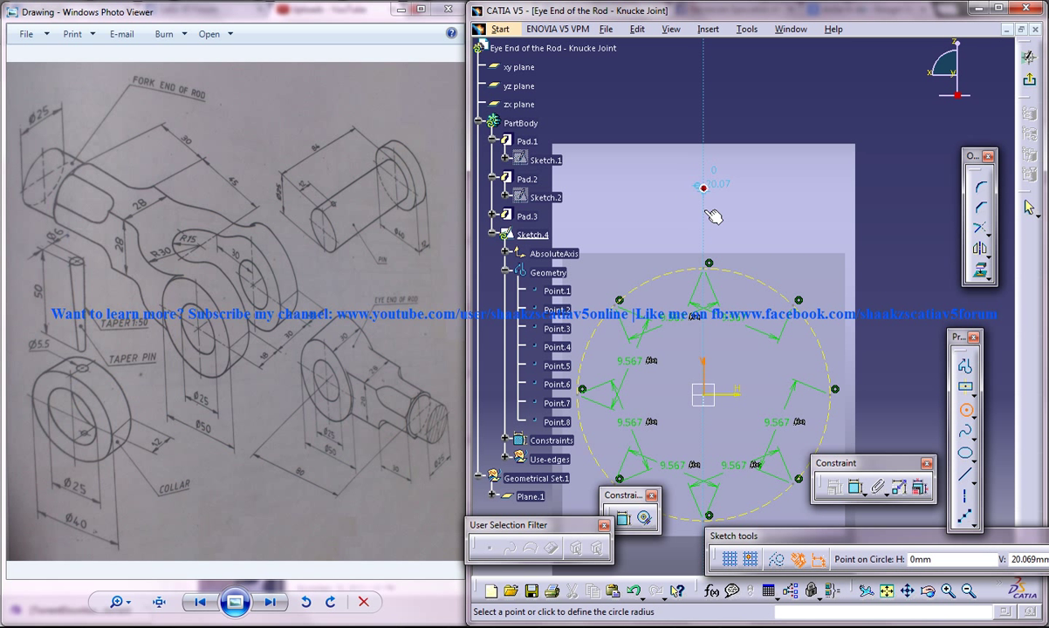
click(708, 264)
ctrl+middle_drag(744, 261, 740, 295)
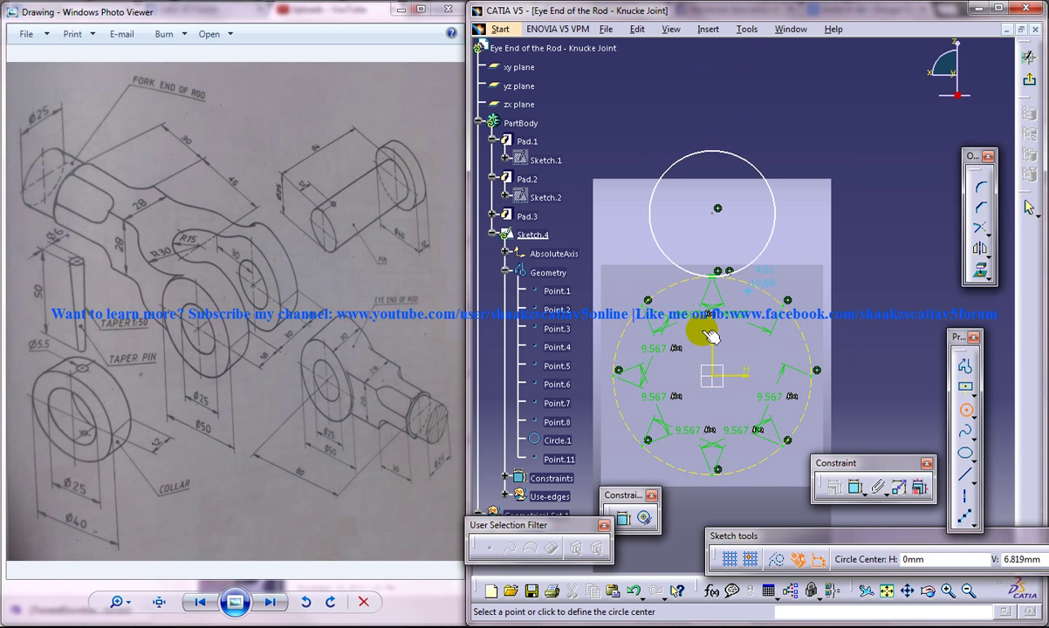
middle_drag(705, 333, 721, 359)
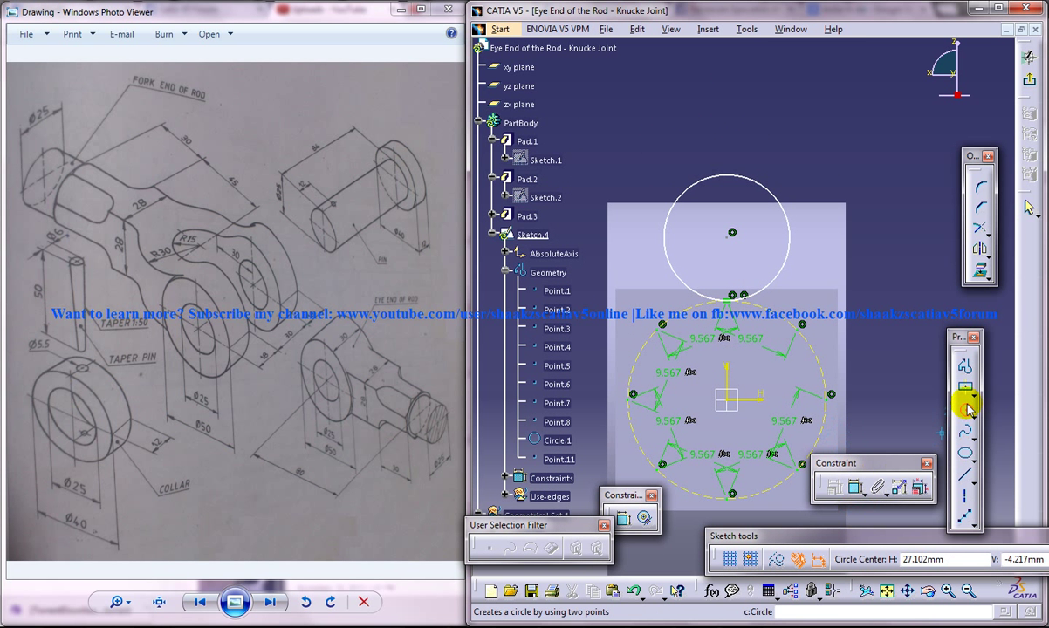
- Draw a diagonal axis from the sketch origin outward through the upper-left equidistant point
click(965, 496)
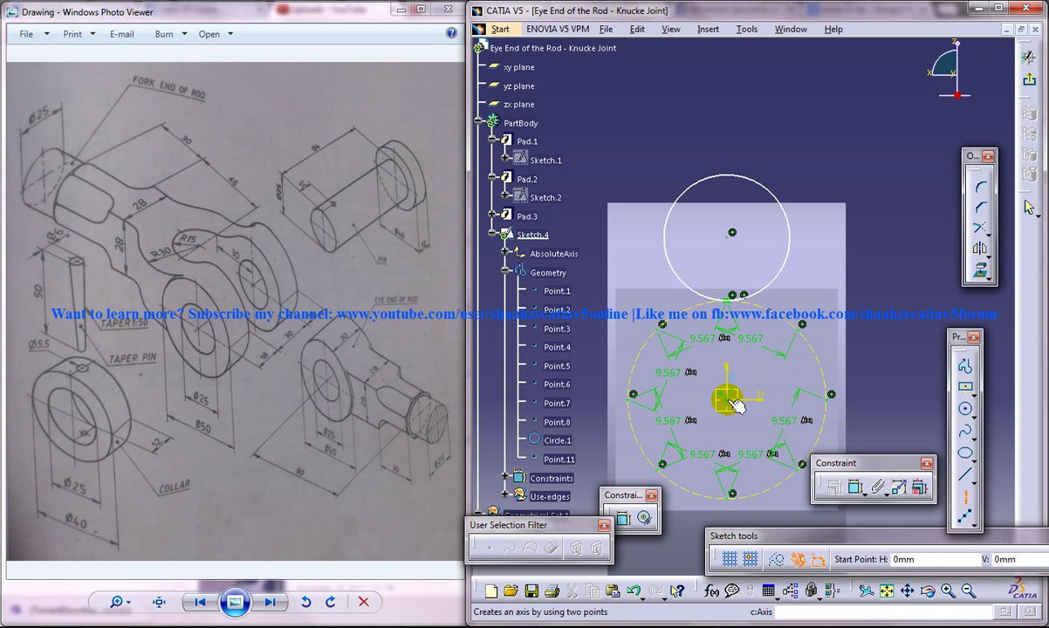
click(732, 402)
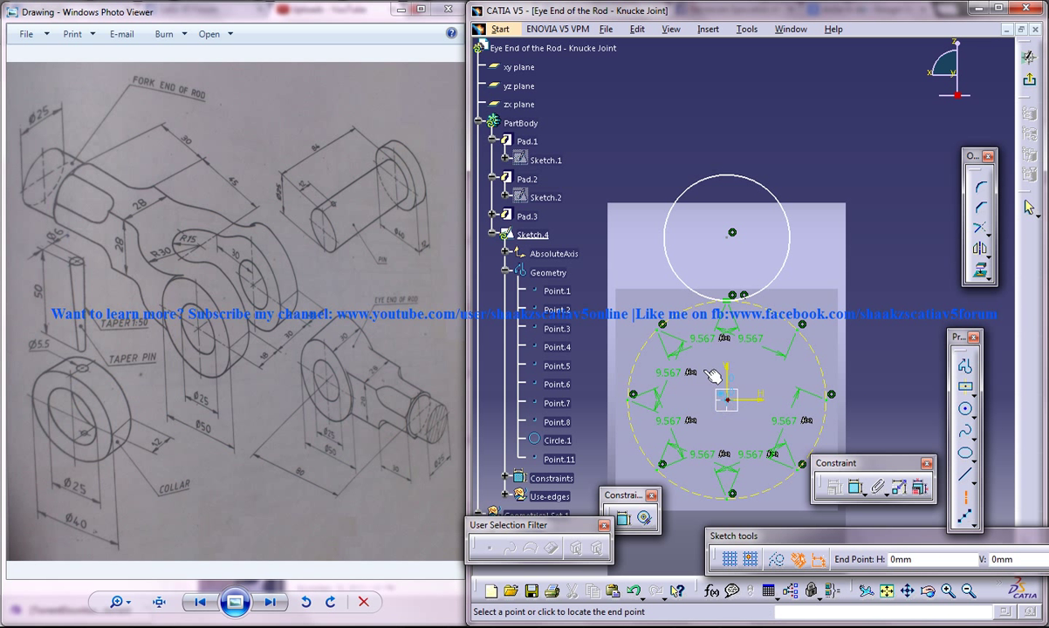
click(561, 236)
- Sketch a circle about 22 mm in diameter centred on the diagonal axis and passing through the upper-left equidistant point
middle_drag(740, 356, 869, 366)
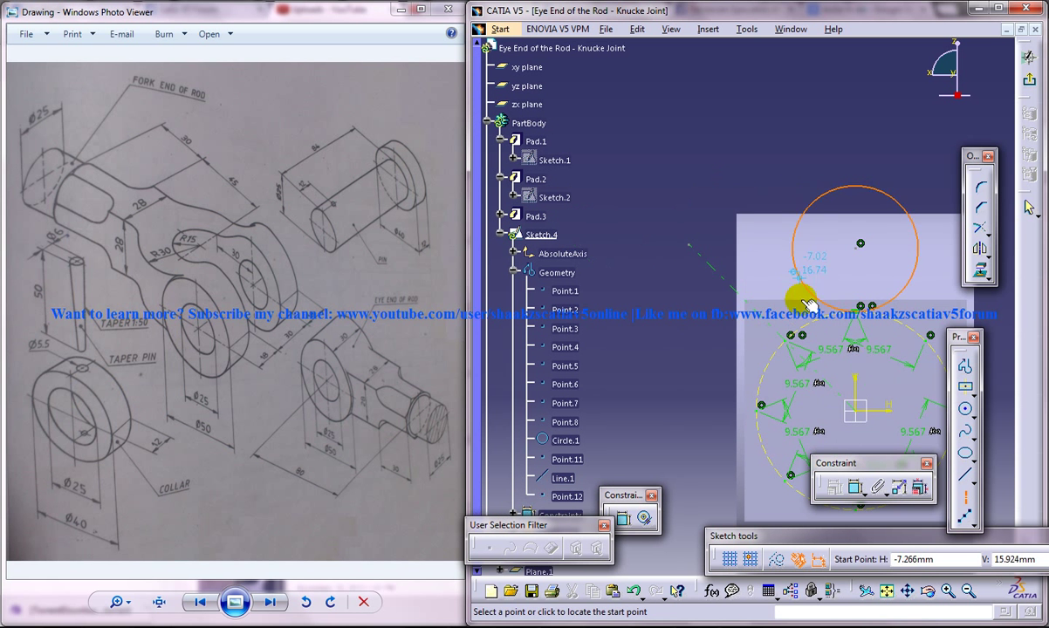
click(721, 278)
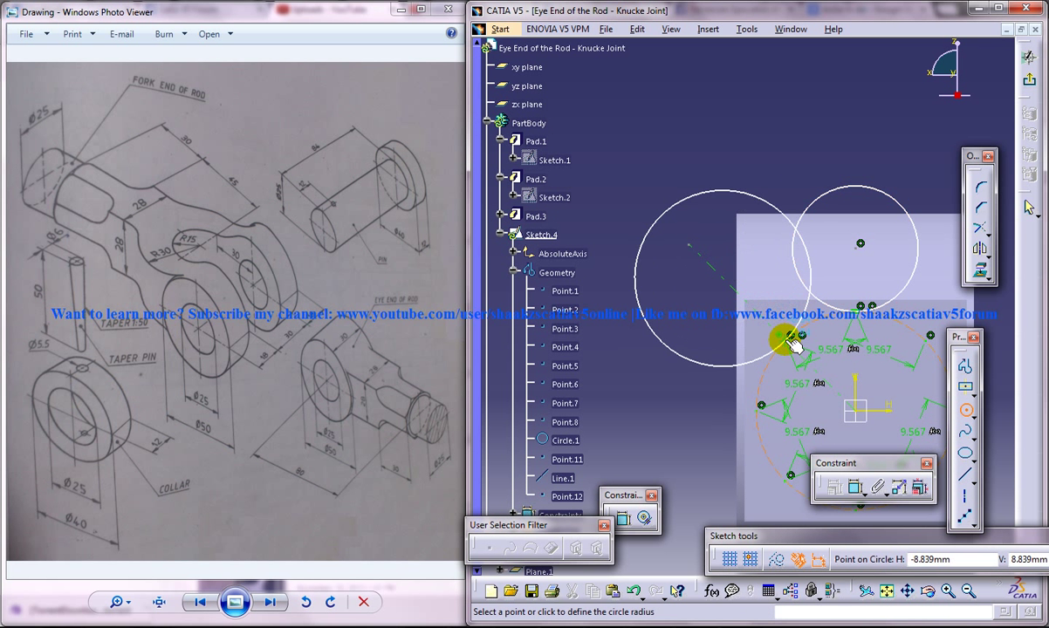
click(784, 341)
mouse_move(843, 330)
middle_down()
mouse_move(860, 316)
mouse_move(766, 320)
middle_up()
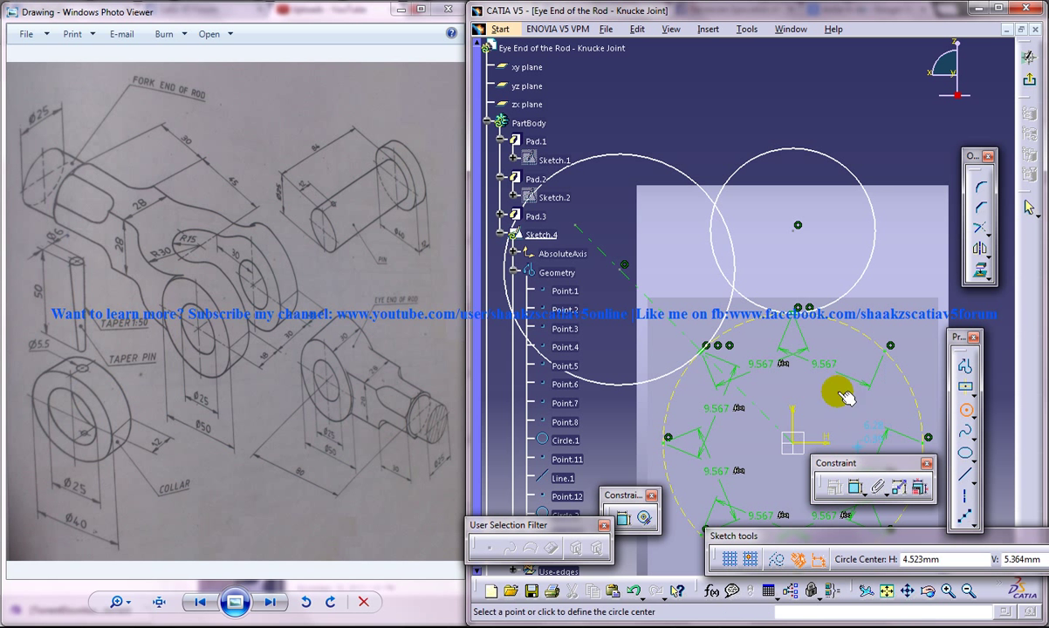
- Dimension the diameters of the circle on the vertical axis and the circle on the diagonal axis
click(856, 488)
click(756, 159)
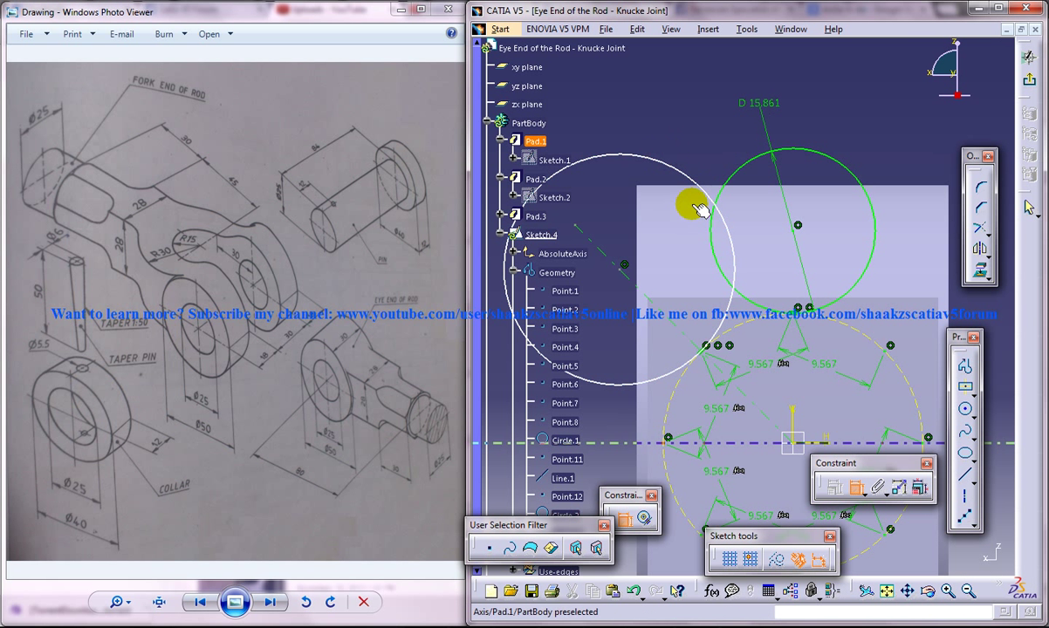
click(689, 178)
click(676, 127)
- Try to link the diagonal-axis circle's diameter to the vertical-axis circle's diameter dimension
double_click(677, 125)
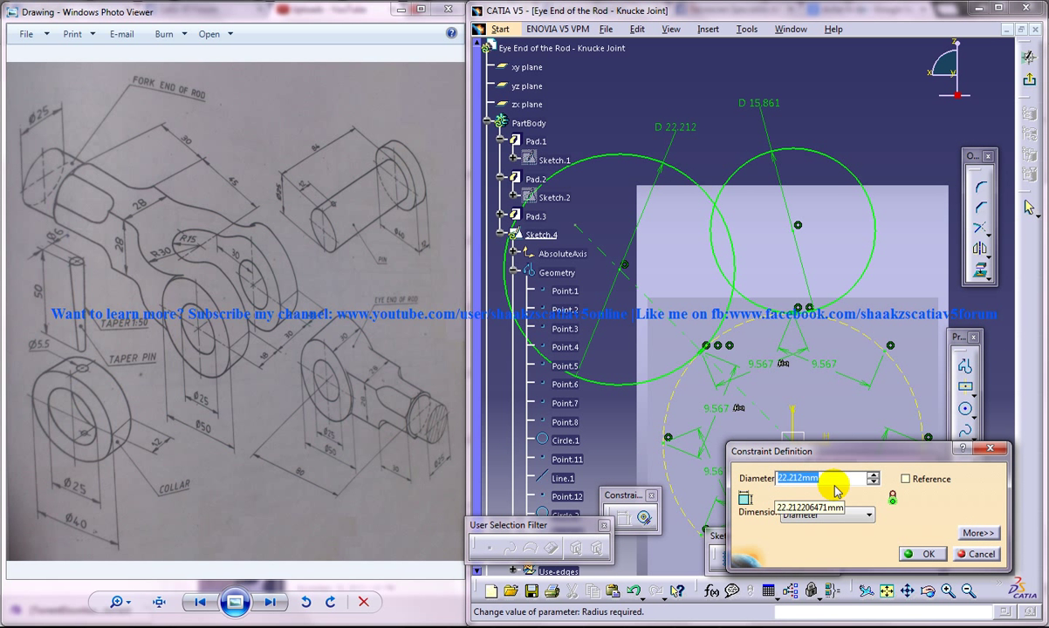
click(759, 105)
click(978, 579)
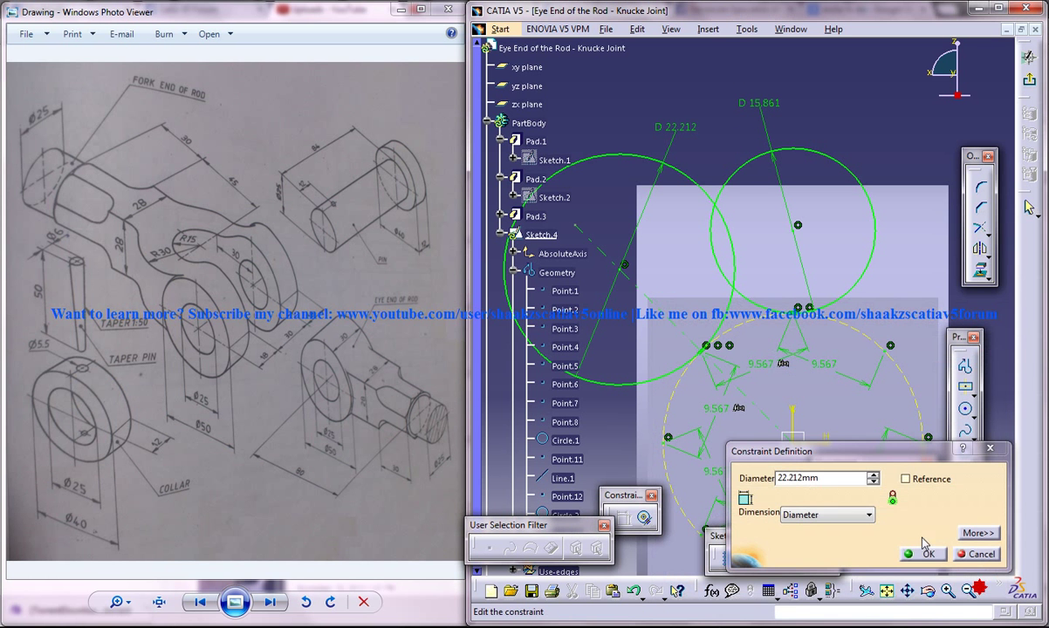
click(968, 555)
- Convert the vertical-axis circle's diameter to a reference dimension and try equating the other circle's diameter to it with an "=" formula
right_click(760, 104)
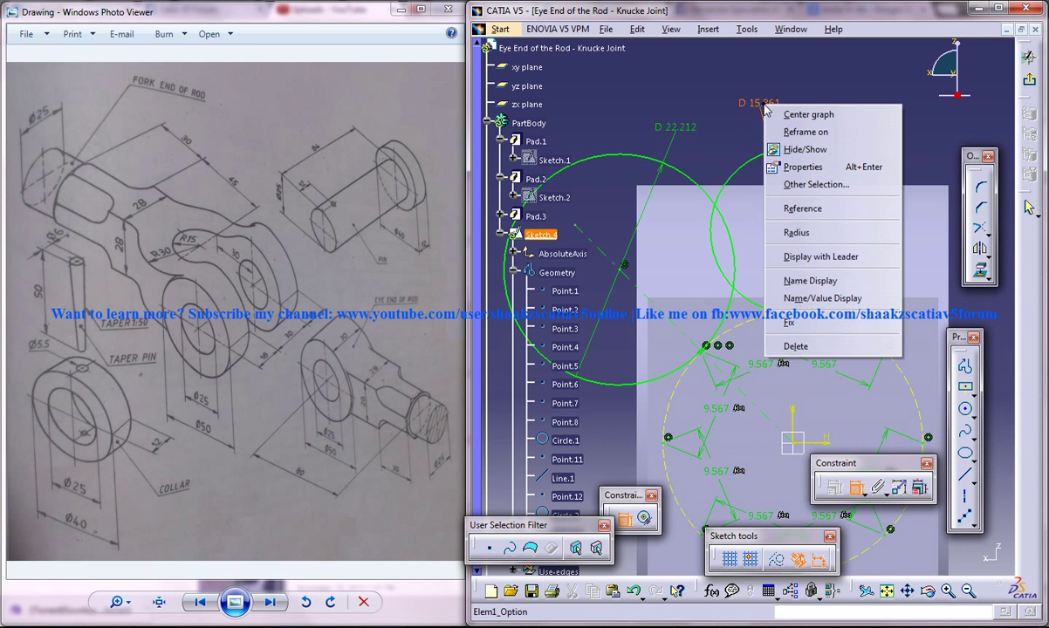
click(796, 185)
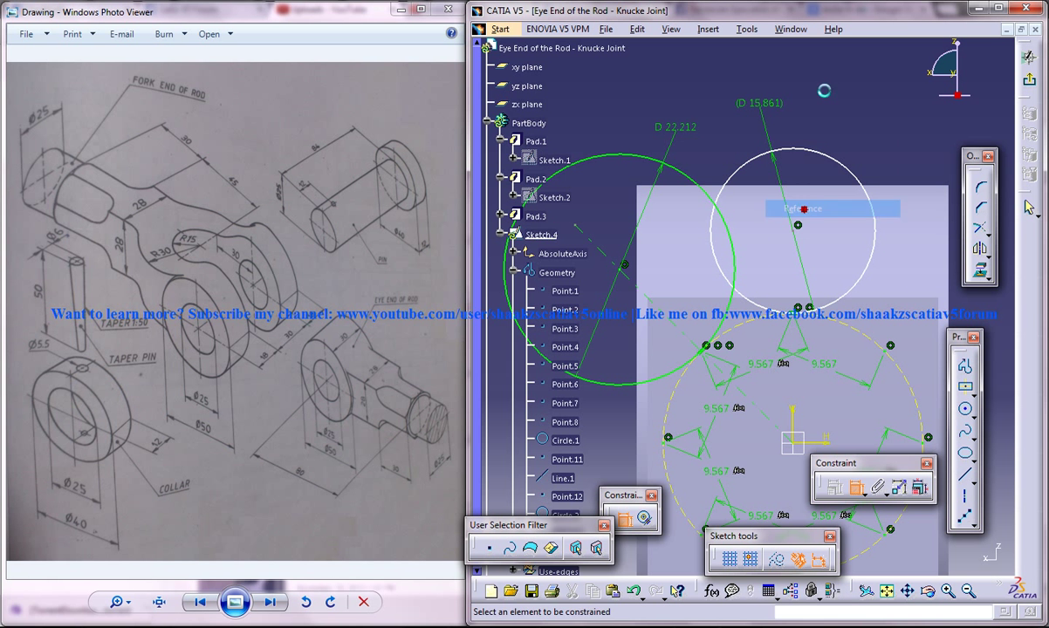
double_click(676, 131)
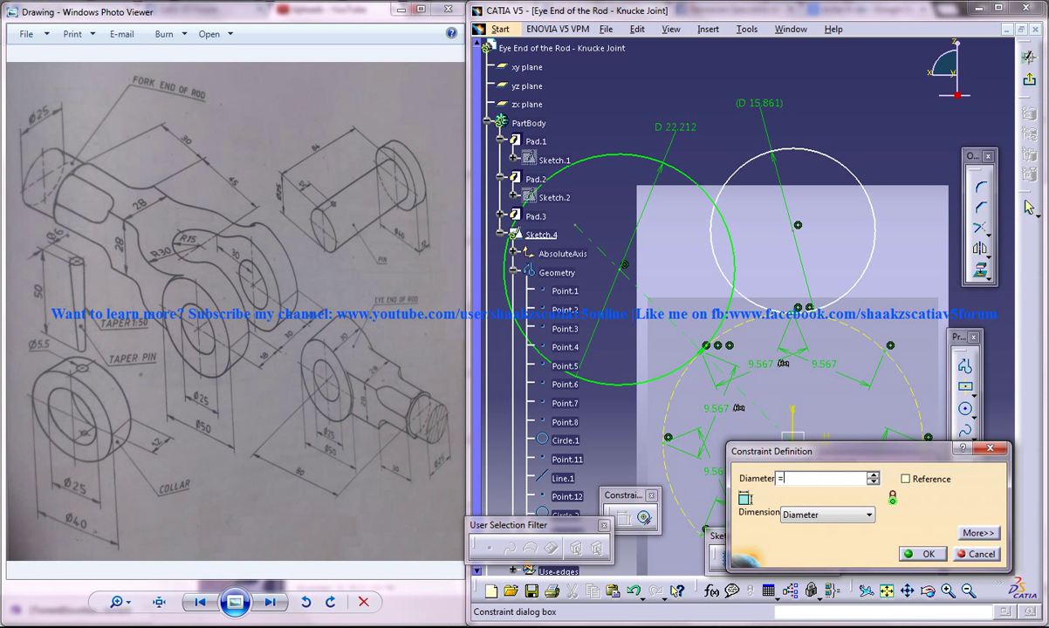
text(=)
click(756, 102)
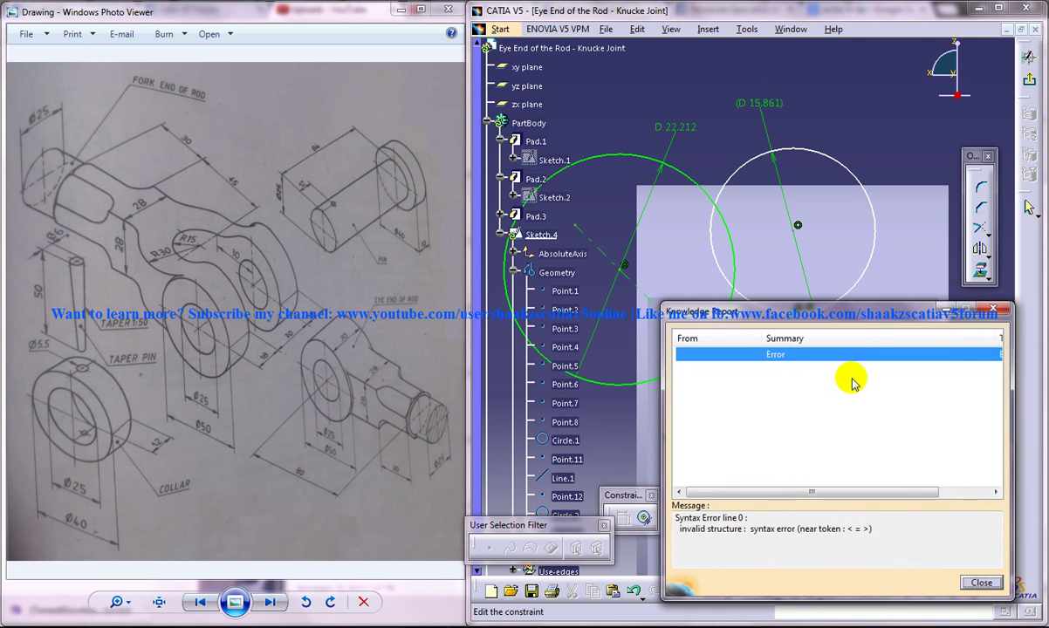
click(980, 583)
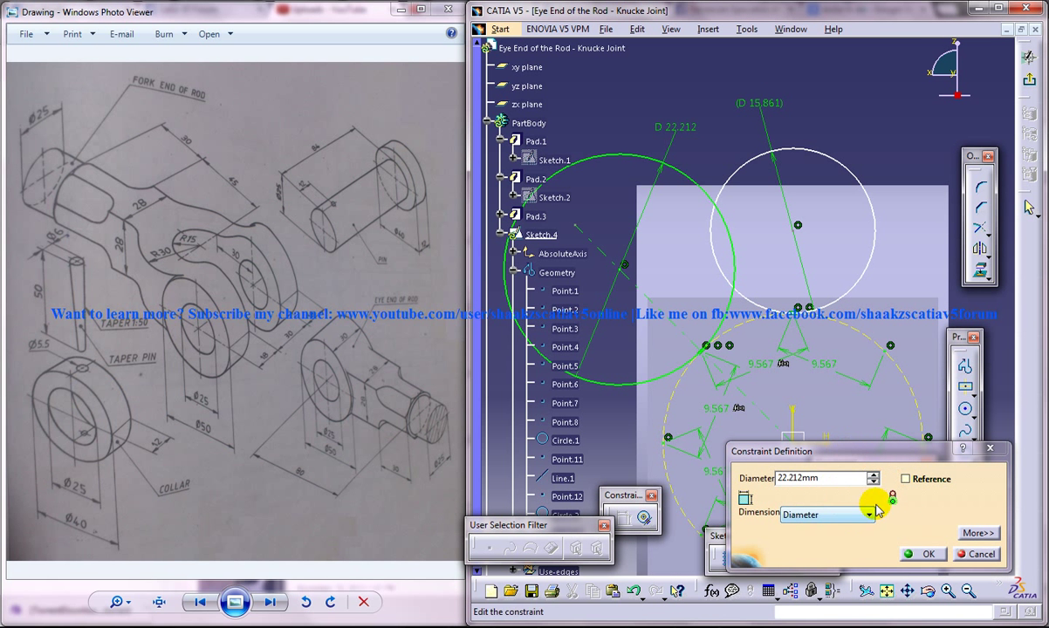
- Expand the constraint definition and retry the "=" formula linking the diagonal-axis circle's diameter to the vertical-axis circle
click(978, 533)
click(532, 440)
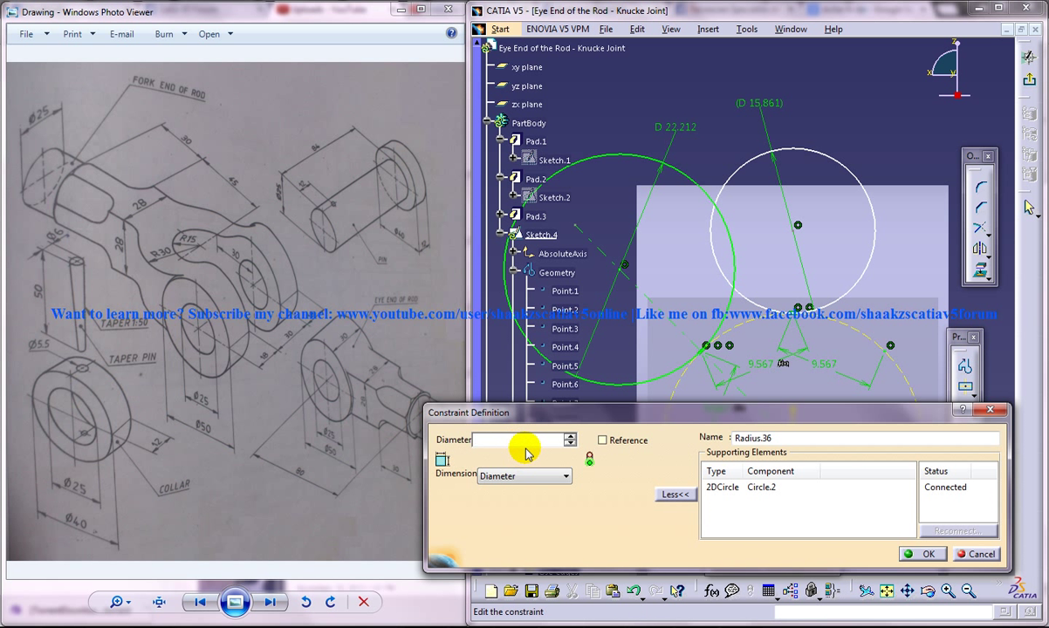
text(=)
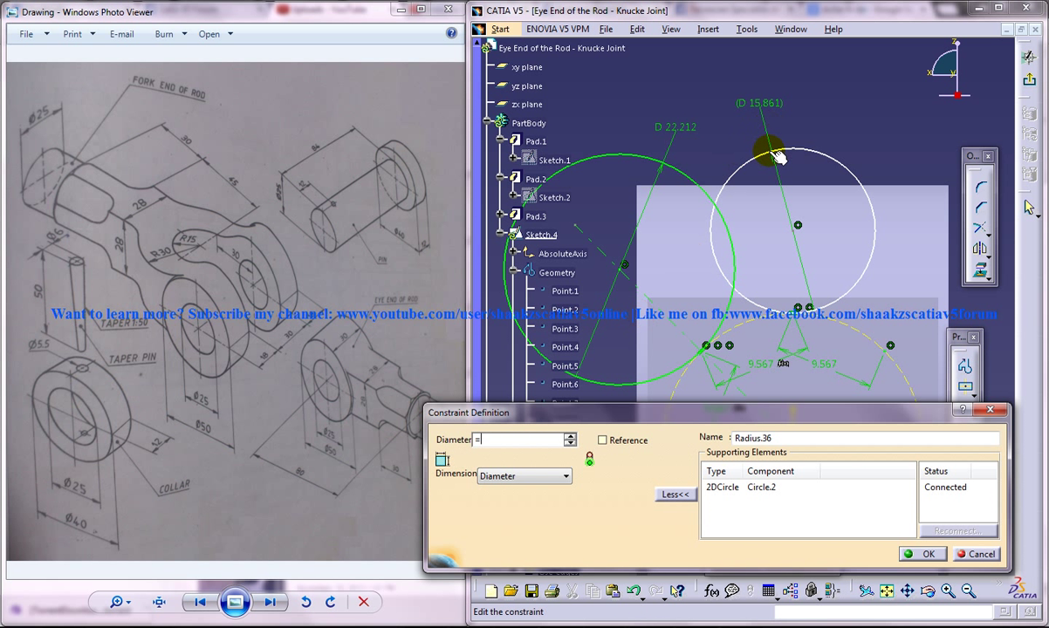
click(776, 172)
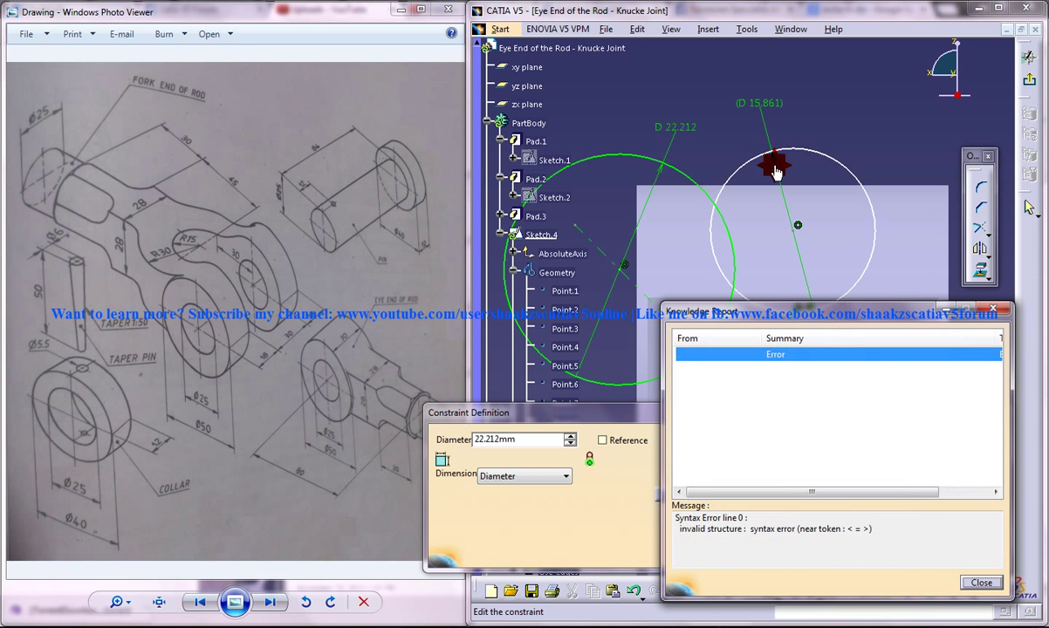
click(981, 582)
click(930, 555)
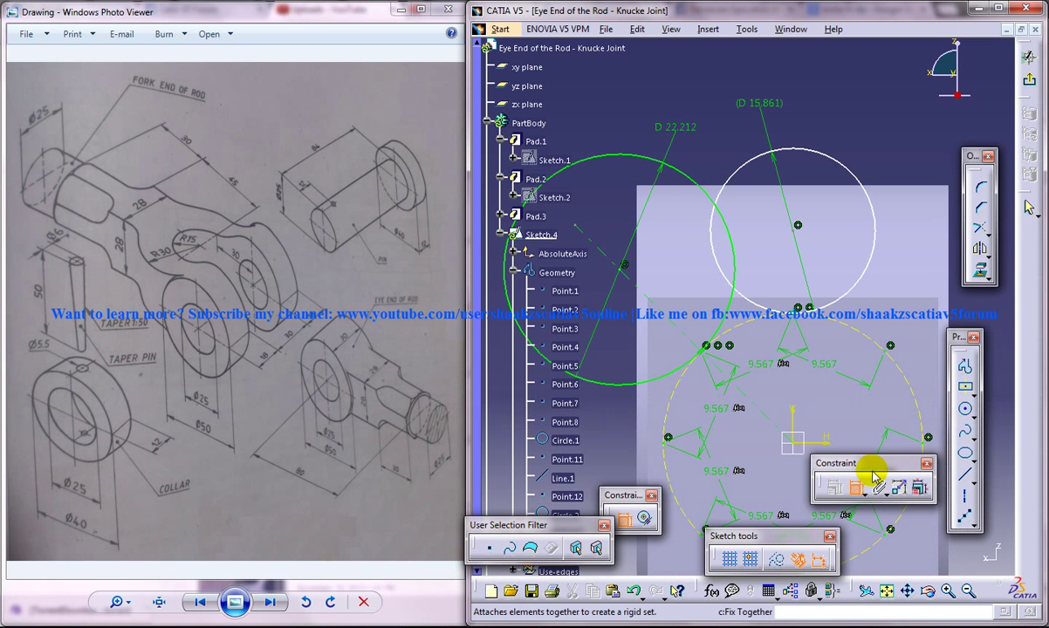
- Delete the diagonal-axis circle's diameter dimension, and add and remove a second diameter dimension on the vertical-axis circle
right_click(674, 126)
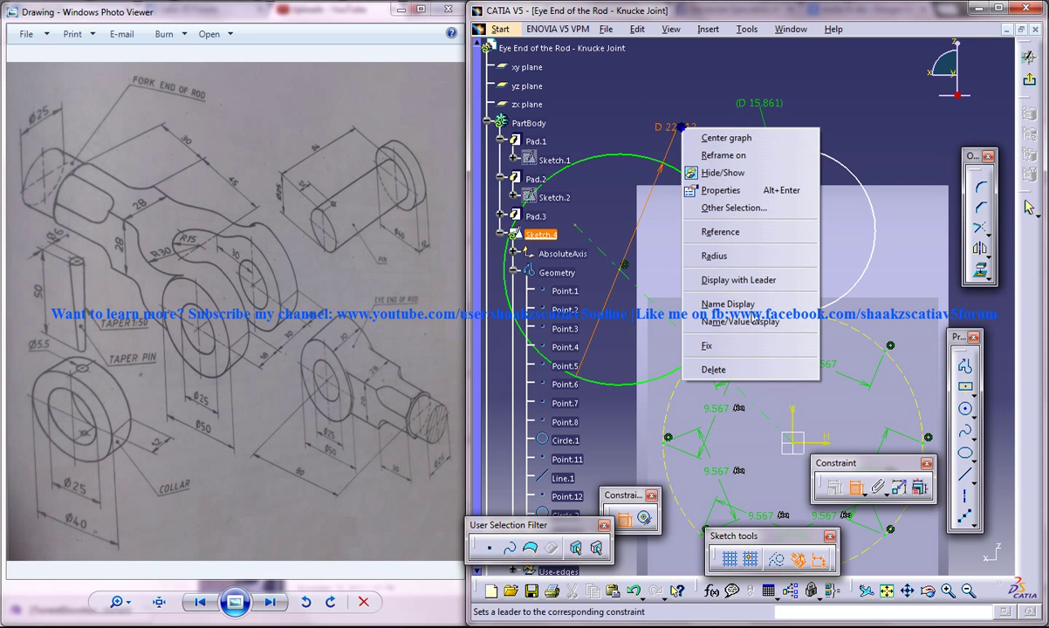
click(736, 370)
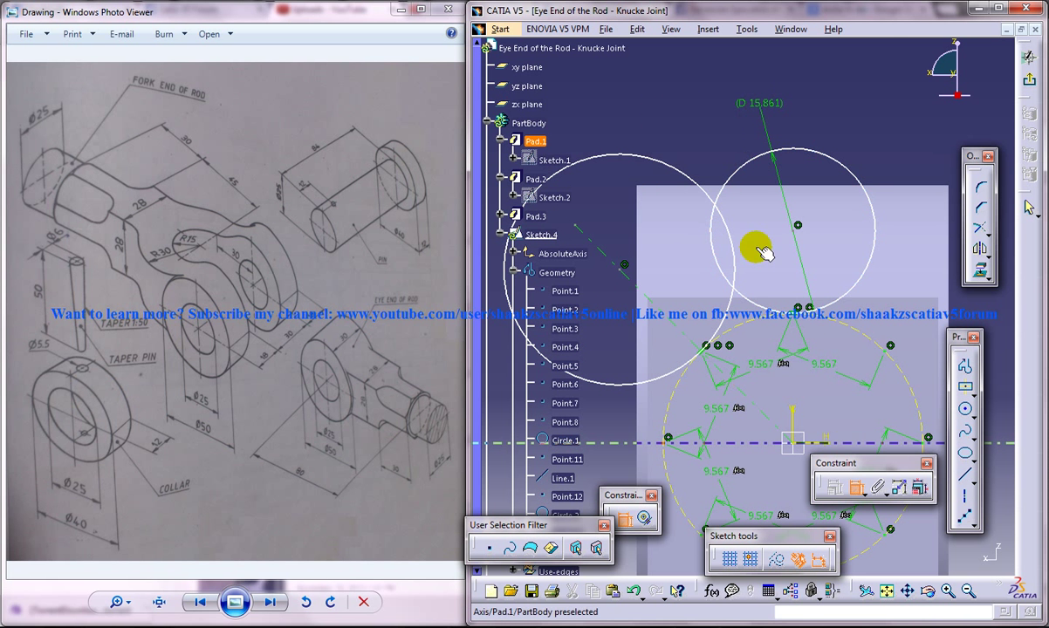
scroll(701, 294, up, 2)
middle_drag(705, 271, 706, 241)
ctrl+middle_drag(779, 129, 782, 156)
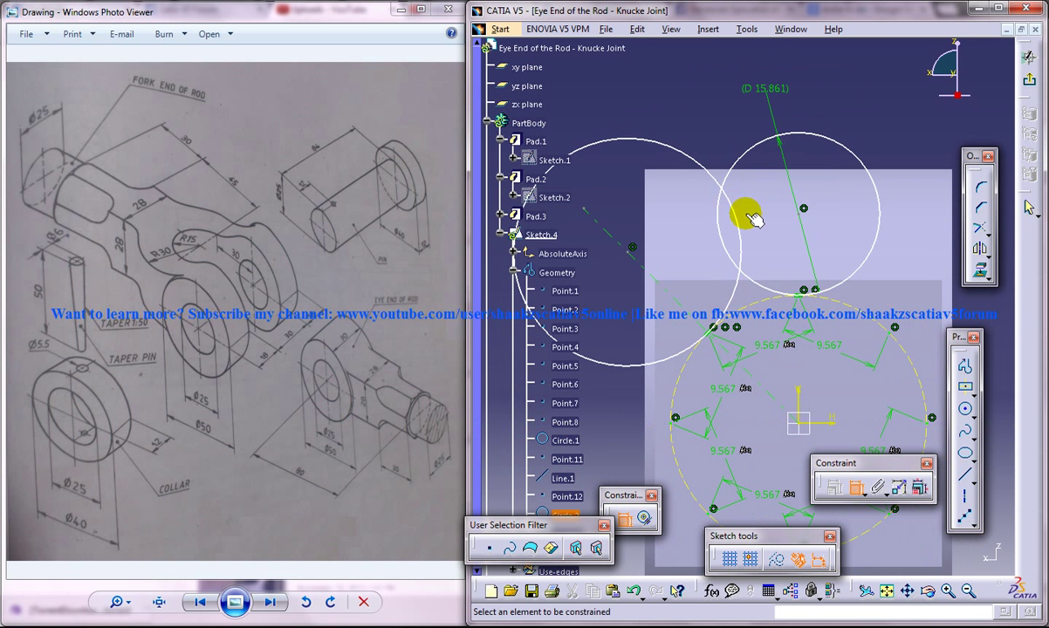
click(761, 150)
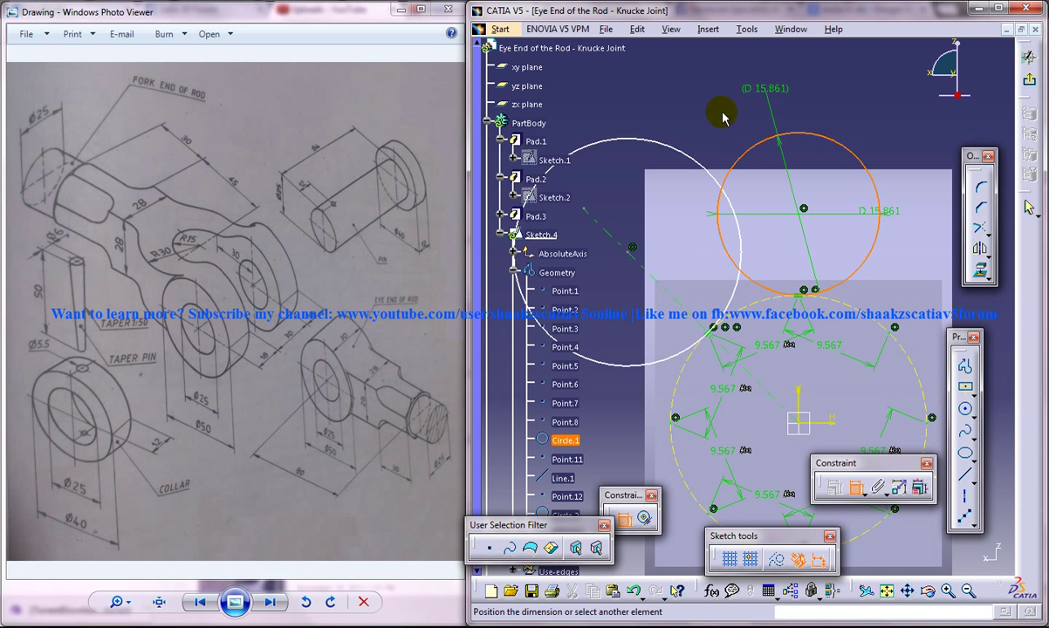
right_click(883, 117)
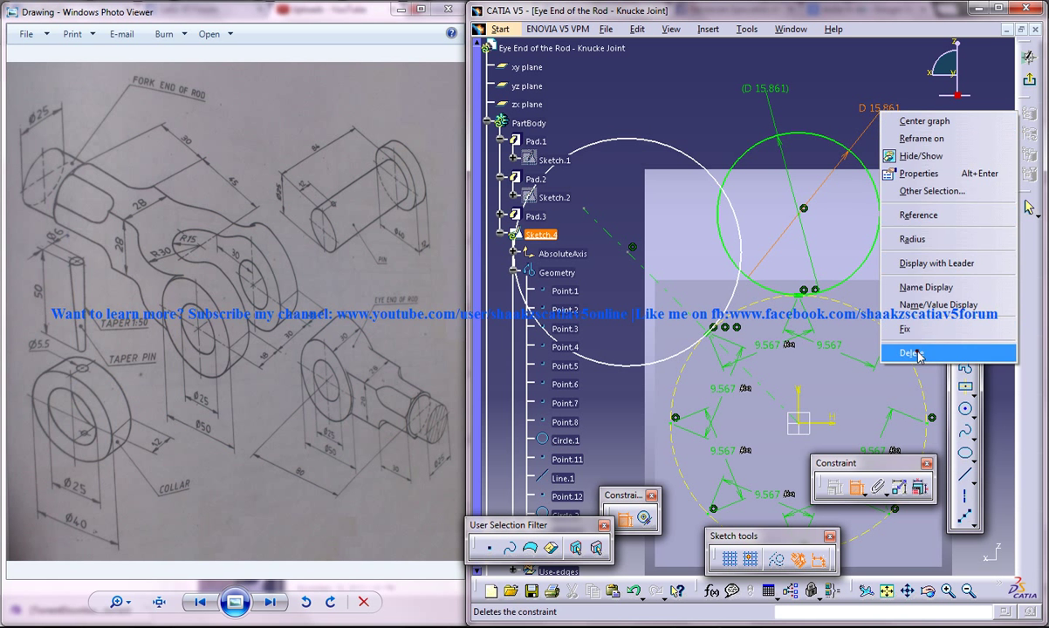
click(851, 328)
- Enlarge the vertical-axis circle freehand to roughly the width of the square shank, still passing through the uppermost point
drag(803, 132, 801, 75)
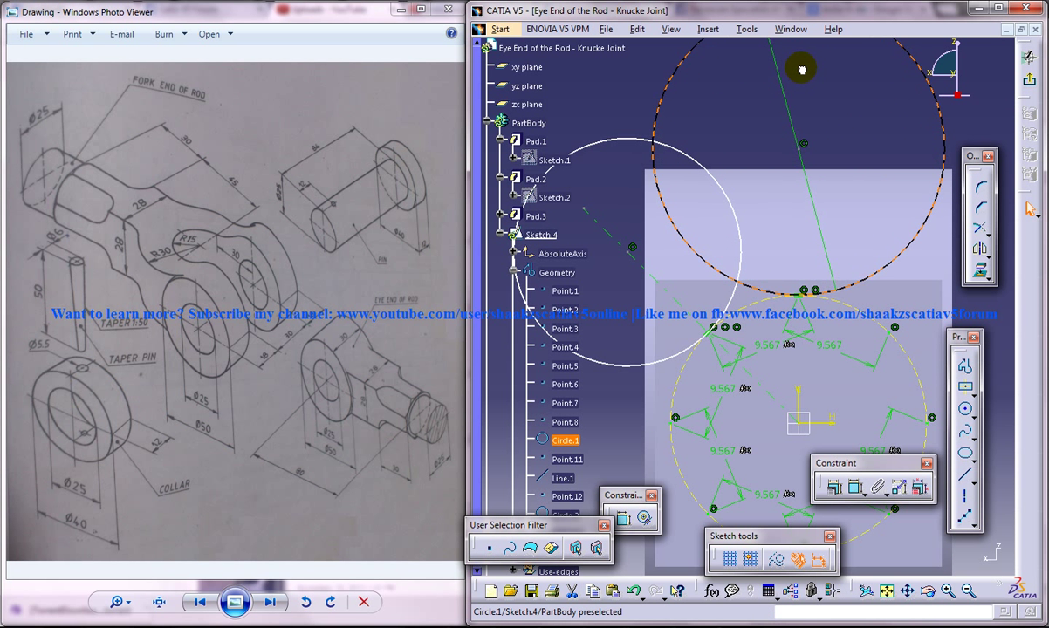
mouse_move(786, 189)
middle_down()
mouse_move(888, 177)
mouse_move(866, 218)
mouse_move(830, 195)
middle_up()
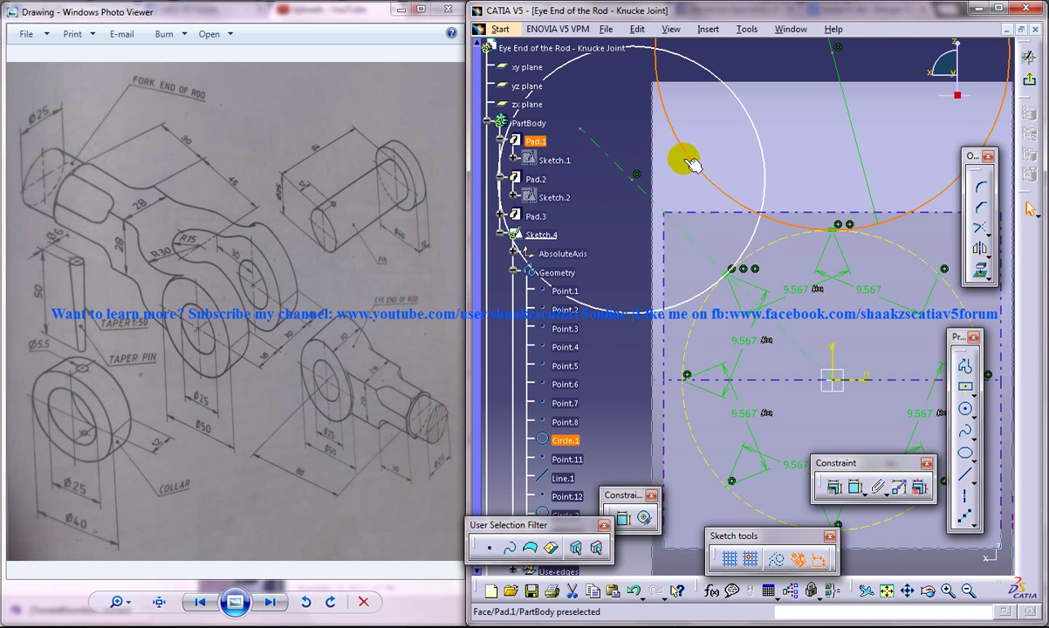
middle_drag(660, 130, 674, 139)
drag(672, 139, 668, 76)
click(923, 145)
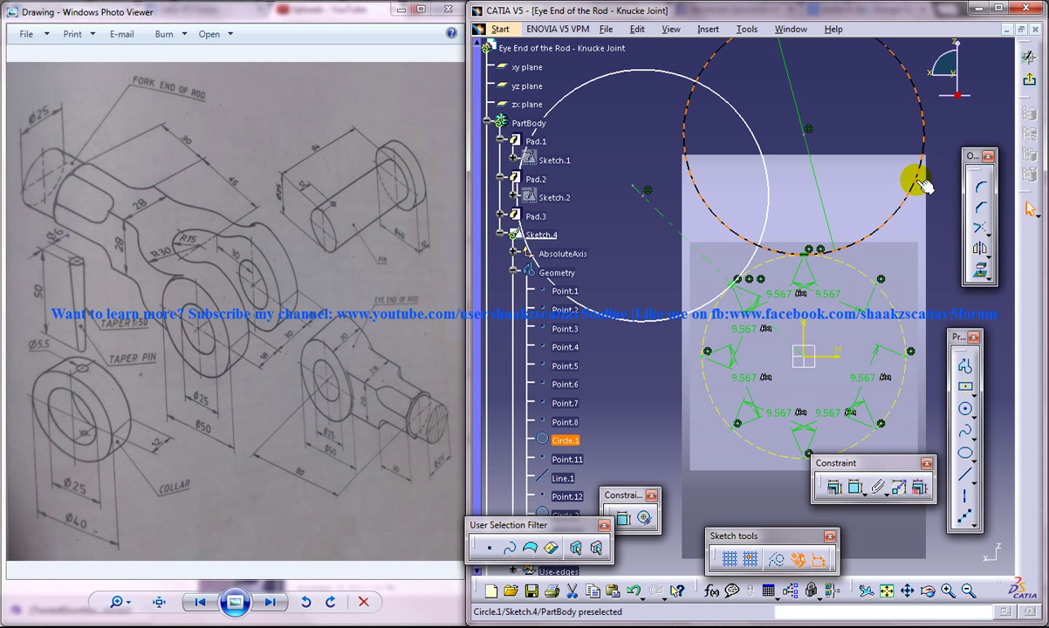
click(832, 104)
- Enlarge the diagonal-axis circle freehand so its arc flattens across the upper-left corner of the square shank
mouse_move(756, 128)
mouse_down()
mouse_move(720, 98)
mouse_move(755, 72)
mouse_move(633, 88)
mouse_move(624, 68)
mouse_up()
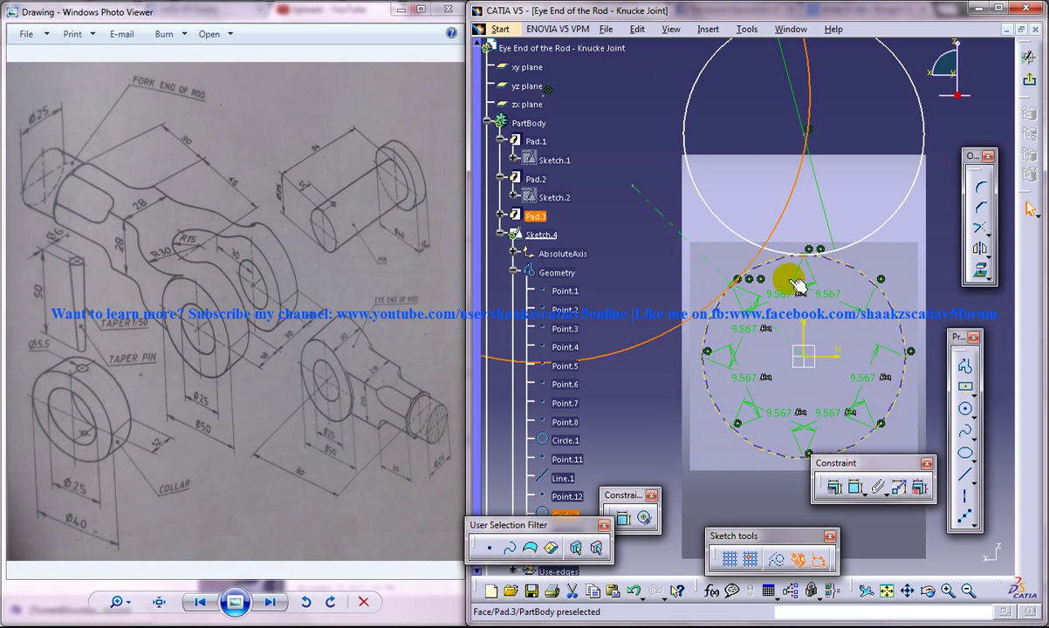
middle_drag(798, 282, 792, 274)
click(612, 225)
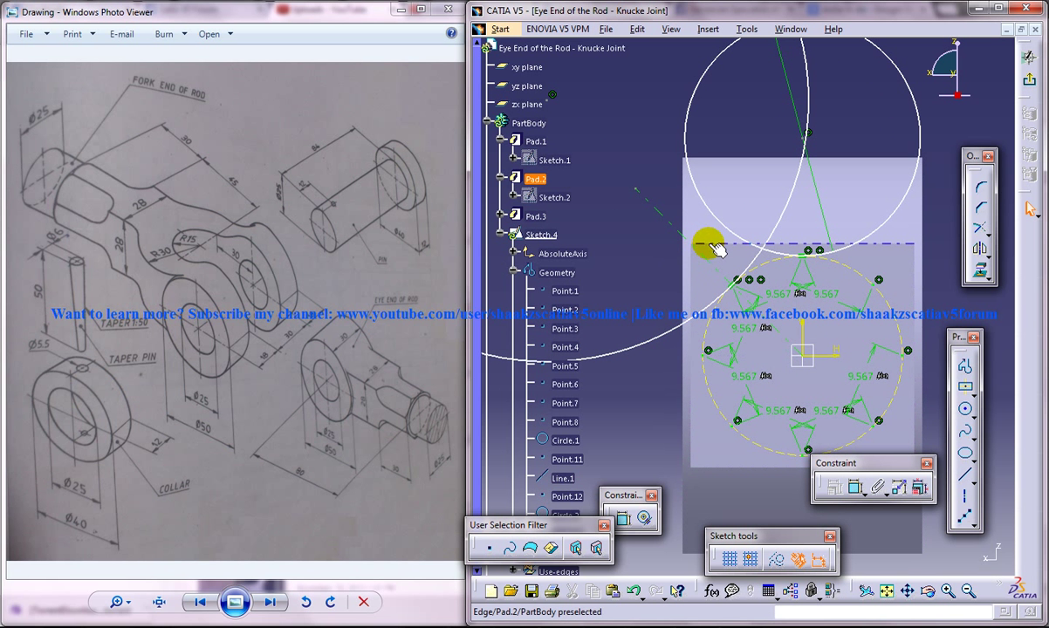
- Project the square shank's upper and left edges into the sketch and delete the vertical-axis circle
click(708, 243)
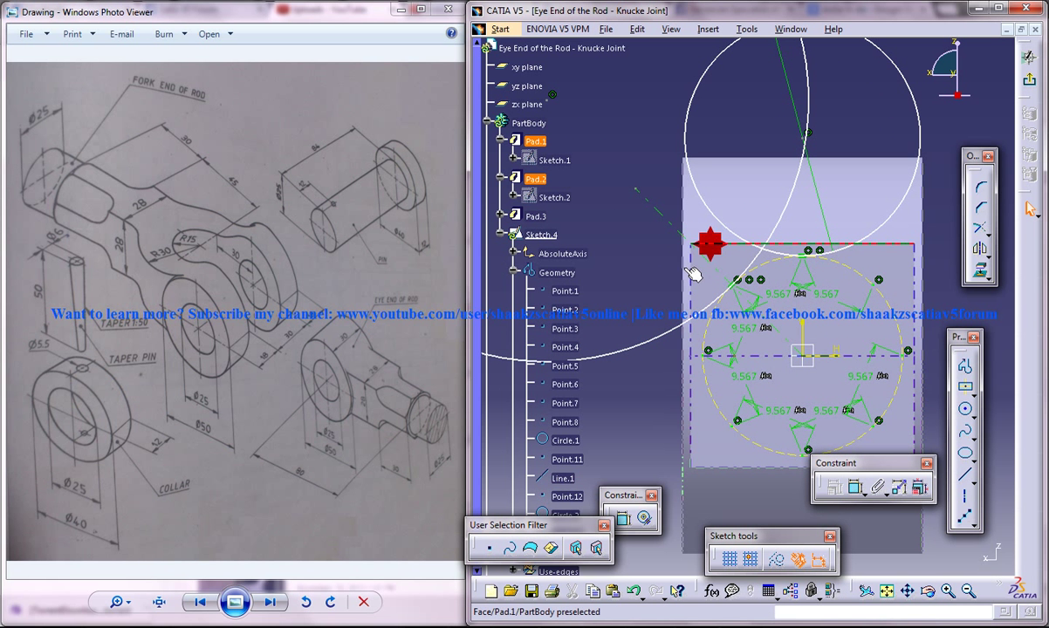
click(976, 275)
click(931, 254)
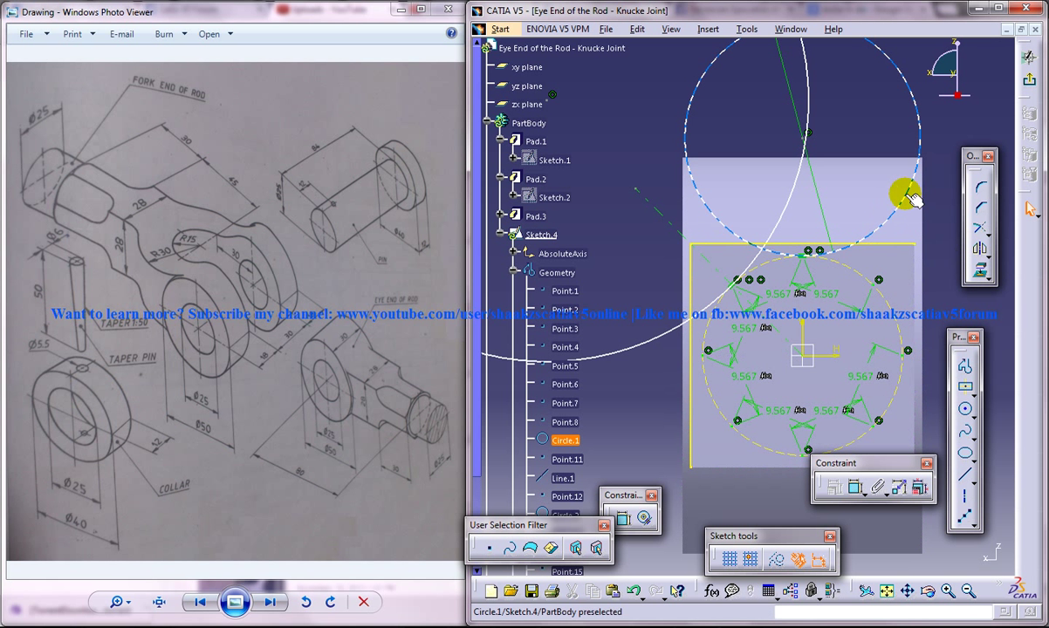
click(907, 195)
key(Delete)
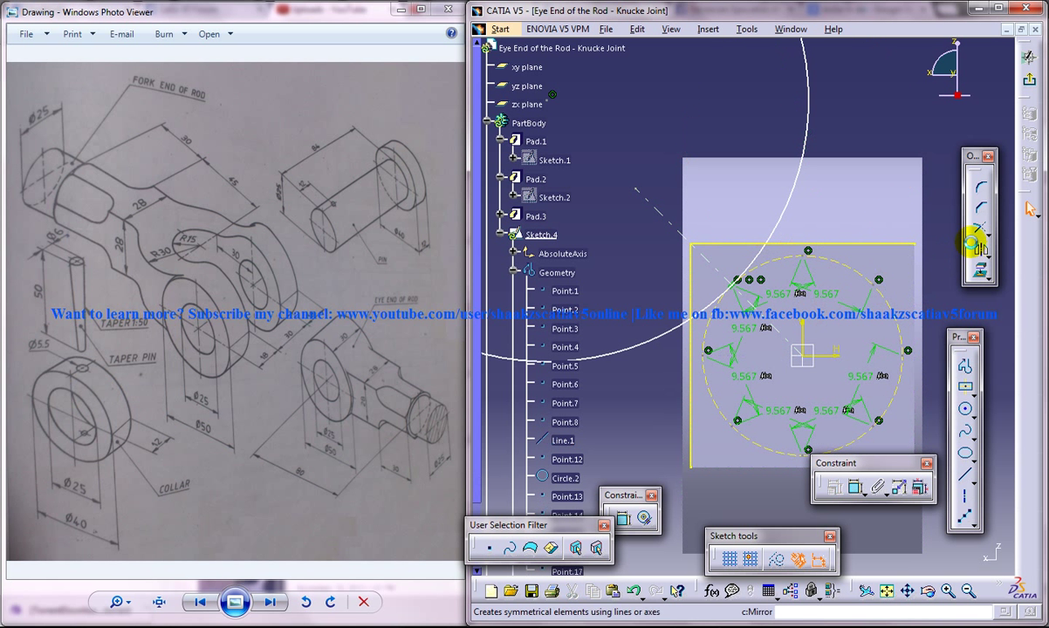
- Quick-trim the remaining circle and projected edges to a closed corner profile at the upper left, and exit the sketch
click(988, 237)
click(990, 254)
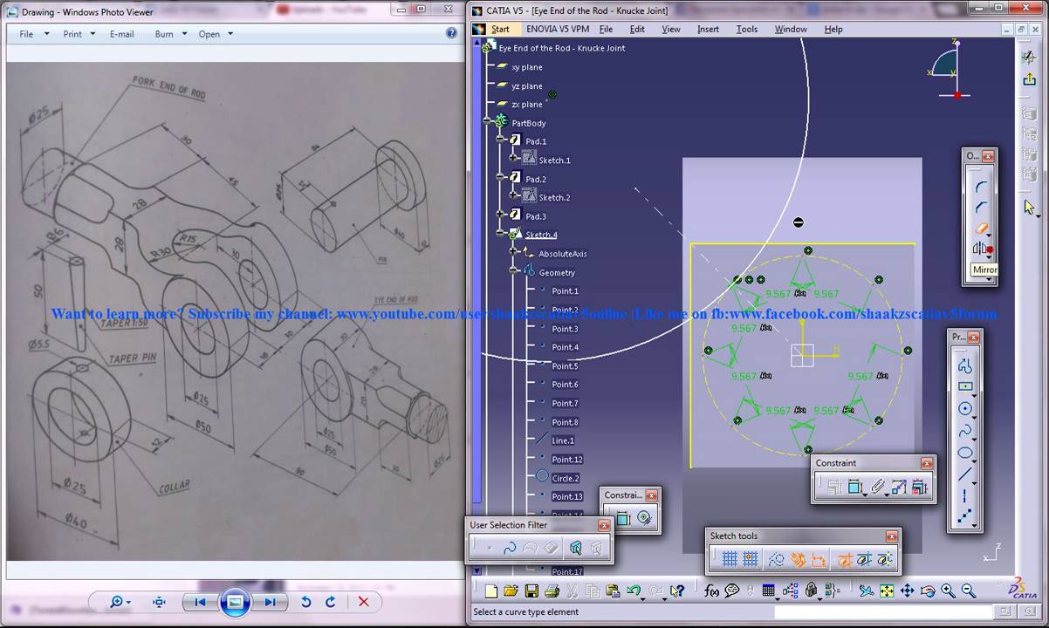
click(780, 206)
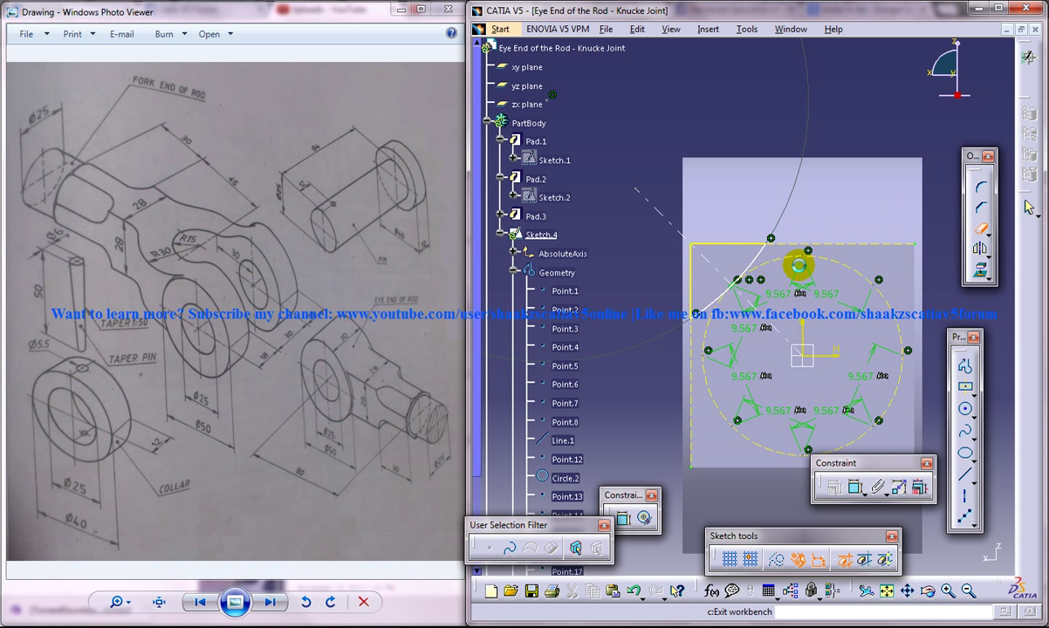
click(1026, 207)
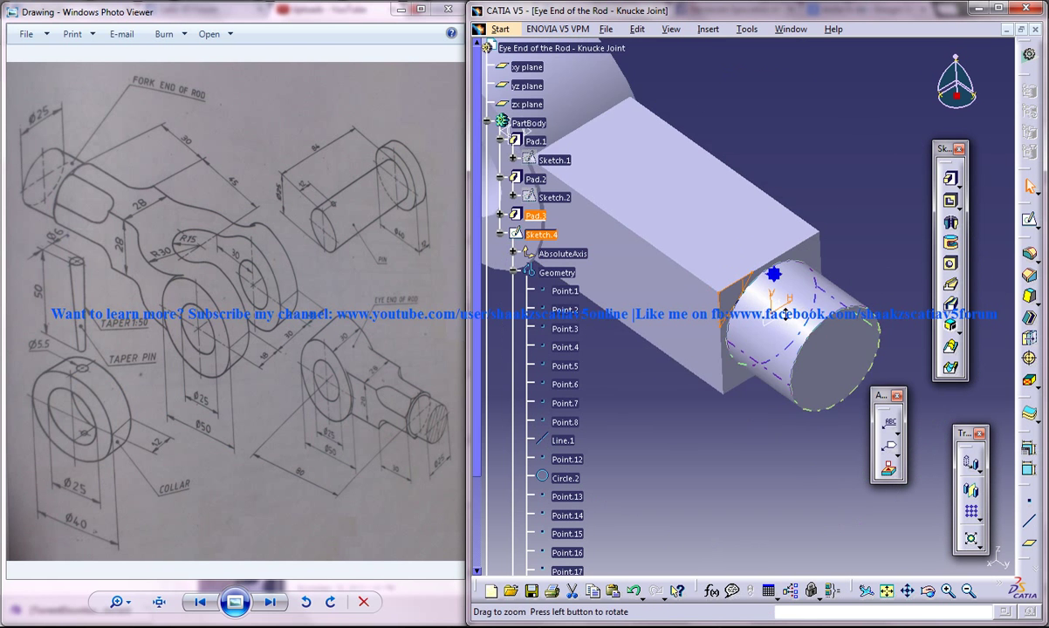
middle_drag(785, 306, 758, 292)
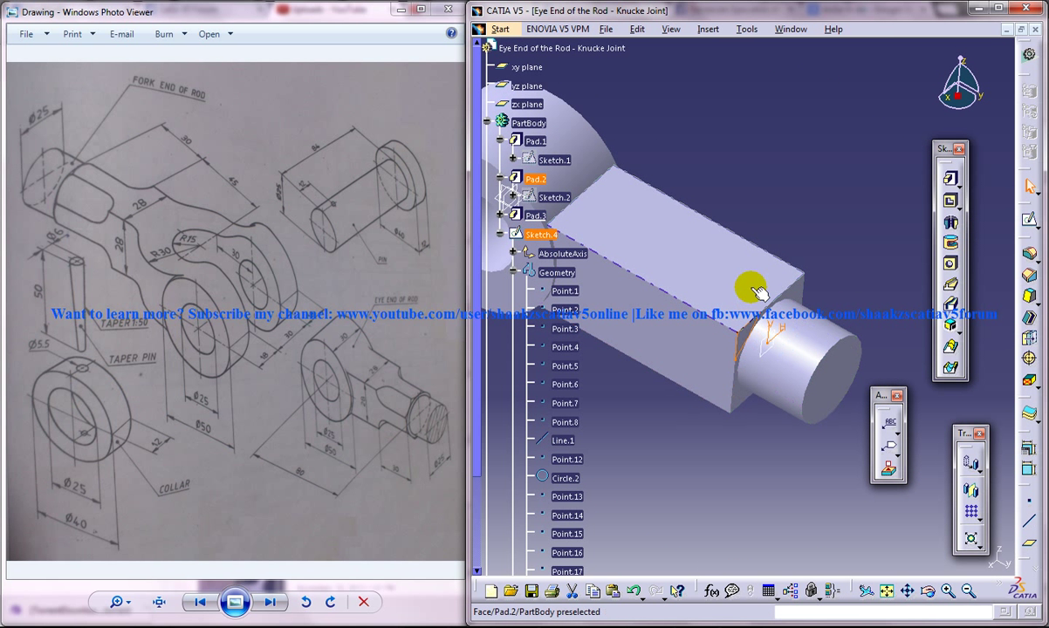